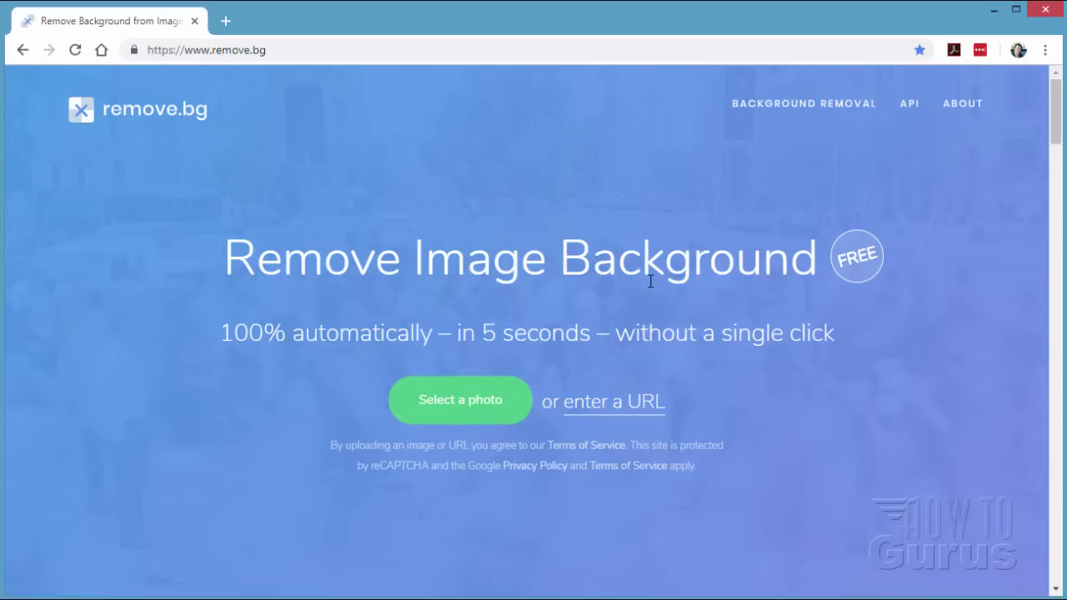
- Look through the remove.bg home page, examining its feature descriptions and the before-and-after sample pictures
{"action": "scroll", "coordinate": [551, 258], "scroll_direction": "down", "scroll_amount": 3}
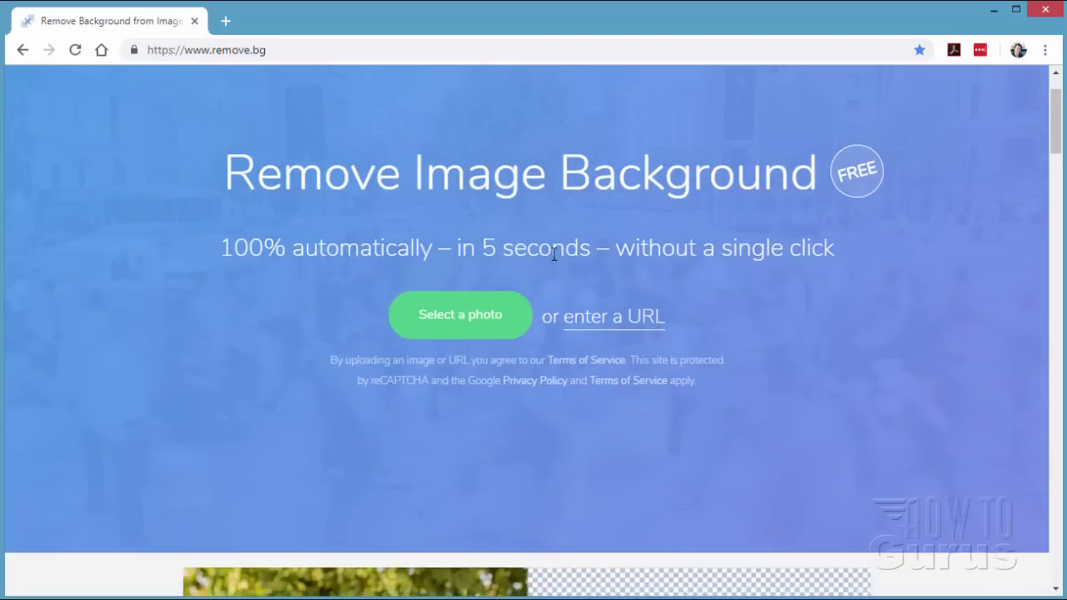
{"action": "scroll", "coordinate": [552, 261], "scroll_direction": "down", "scroll_amount": 4}
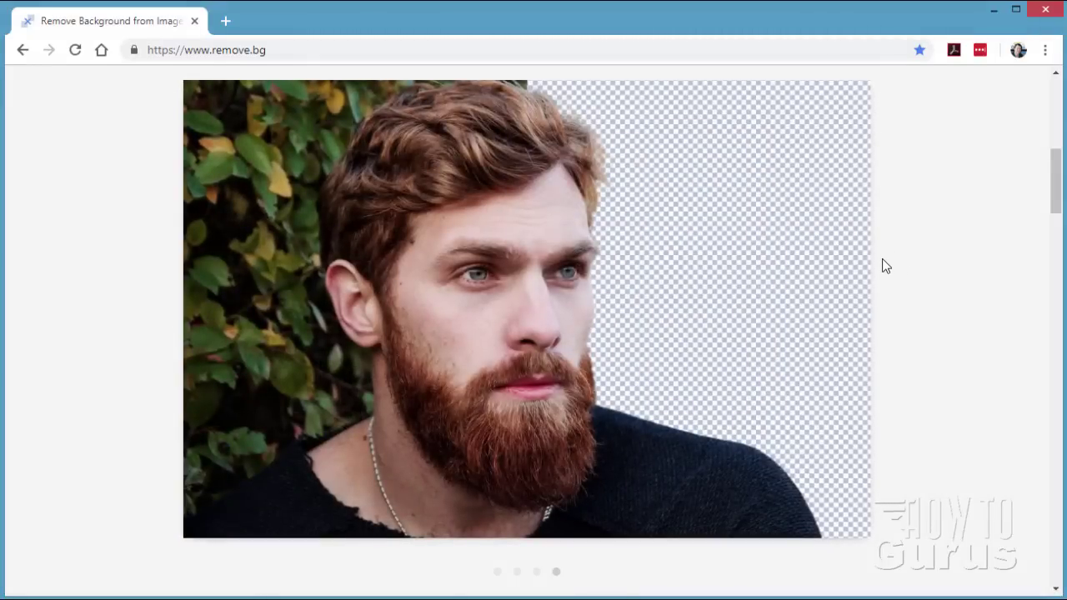
{"action": "scroll", "coordinate": [885, 265], "scroll_direction": "down", "scroll_amount": 5}
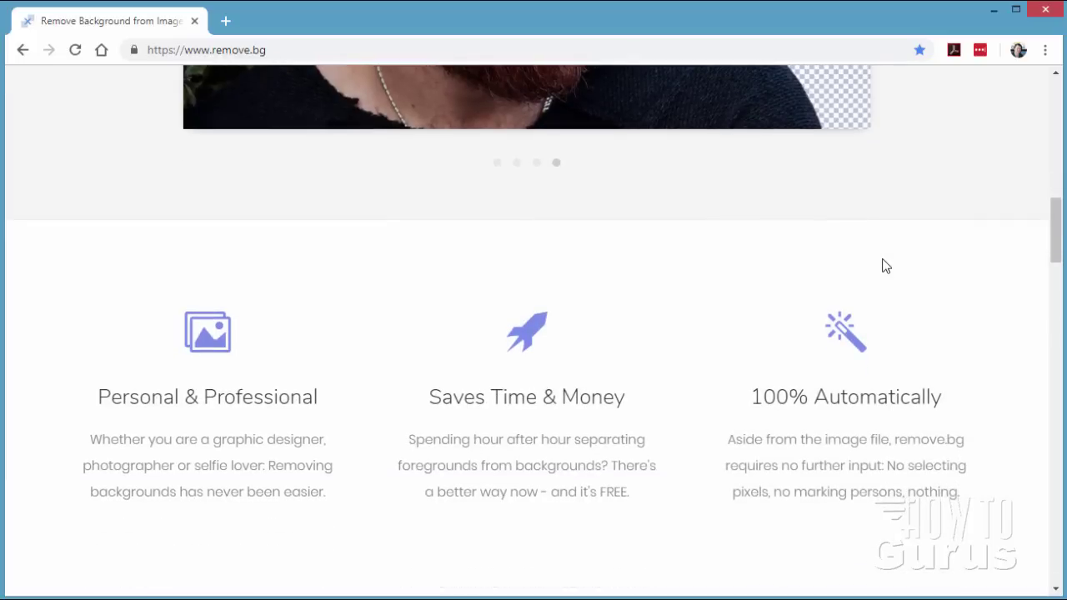
{"action": "scroll", "coordinate": [885, 265], "scroll_direction": "down", "scroll_amount": 2}
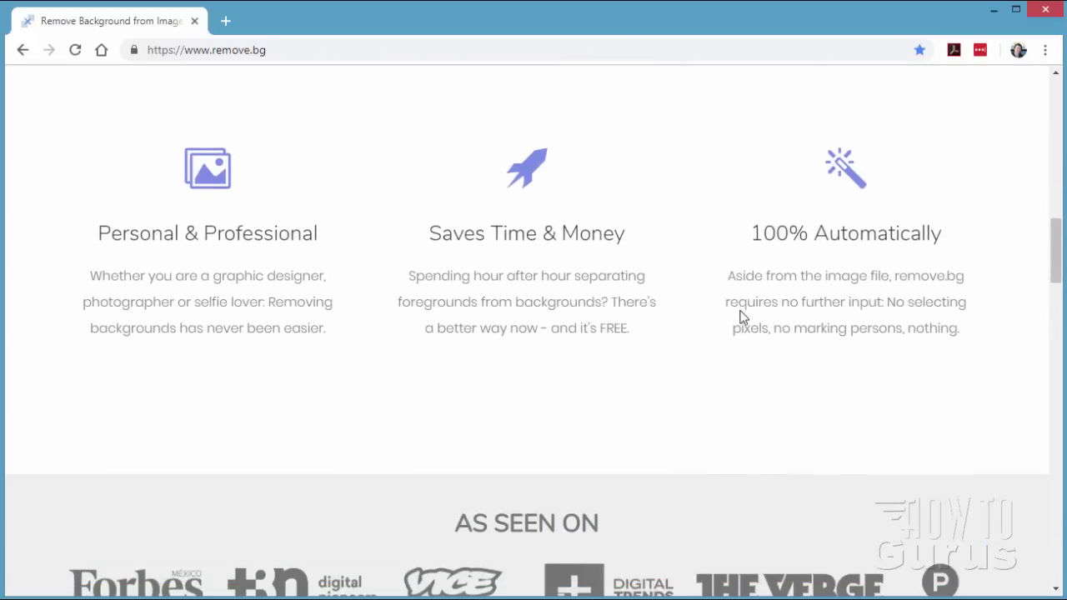
{"action": "scroll", "coordinate": [741, 311], "scroll_direction": "down", "scroll_amount": 4}
{"action": "scroll", "coordinate": [741, 313], "scroll_direction": "down", "scroll_amount": 5}
{"action": "scroll", "coordinate": [709, 317], "scroll_direction": "down", "scroll_amount": 2}
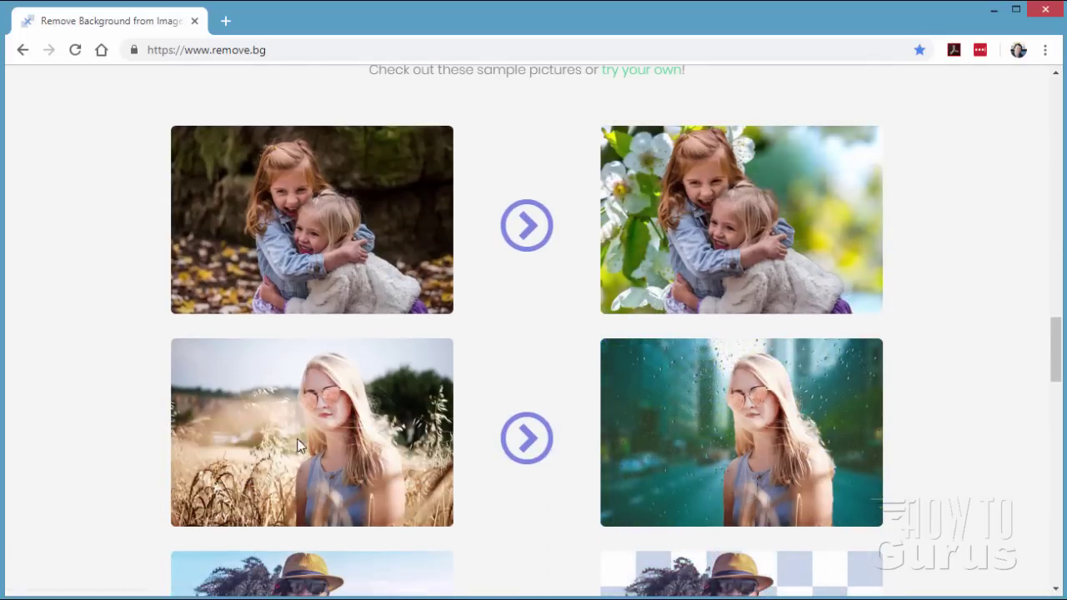
{"action": "scroll", "coordinate": [491, 256], "scroll_direction": "down", "scroll_amount": 3}
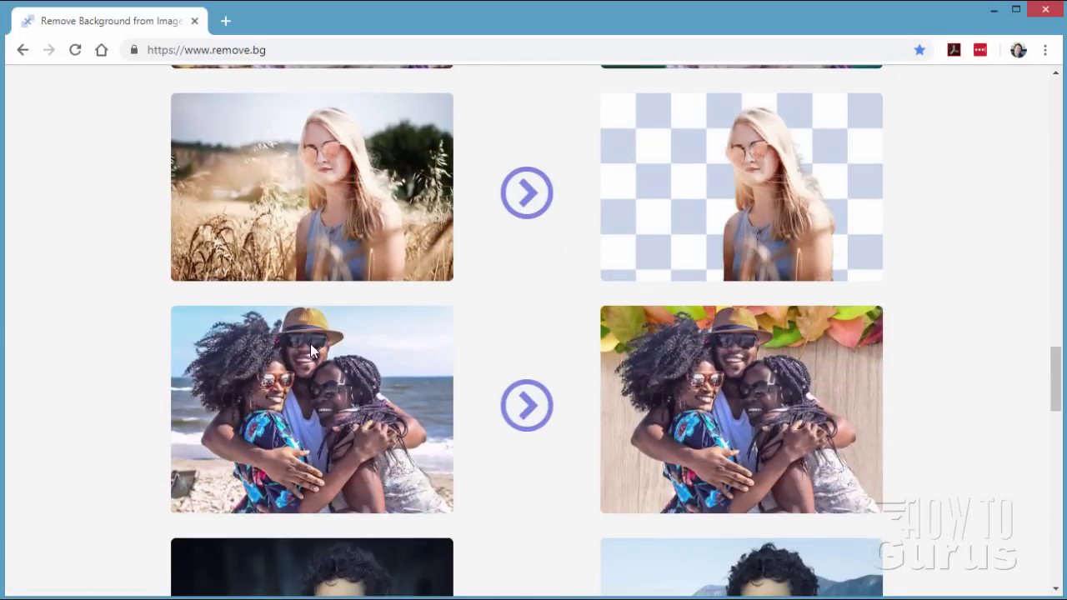
{"action": "scroll", "coordinate": [514, 231], "scroll_direction": "down", "scroll_amount": 3}
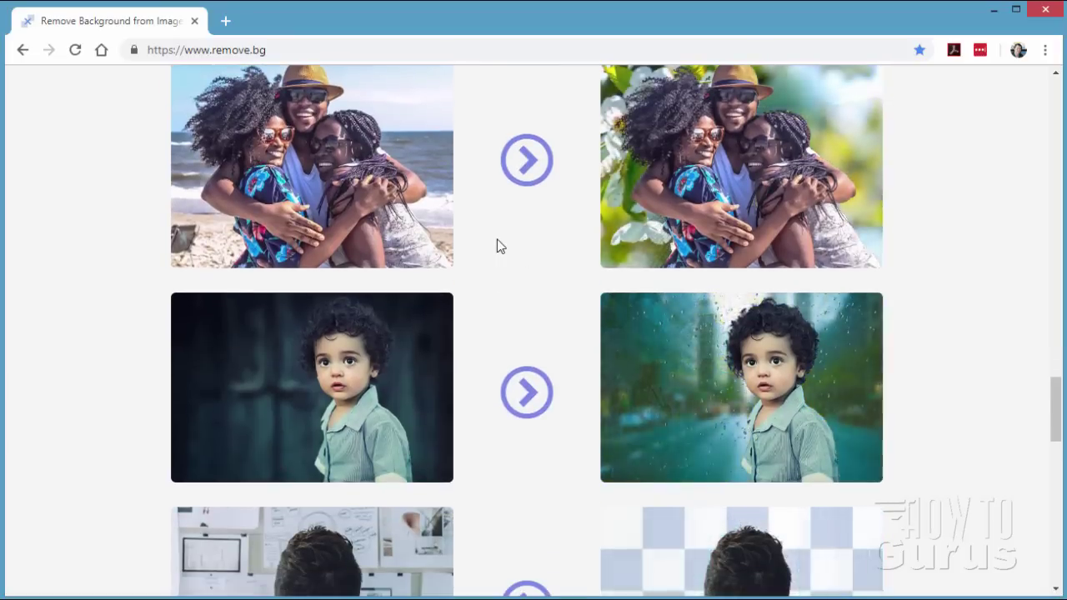
{"action": "scroll", "coordinate": [495, 243], "scroll_direction": "down", "scroll_amount": 3}
{"action": "scroll", "coordinate": [495, 243], "scroll_direction": "down", "scroll_amount": 4}
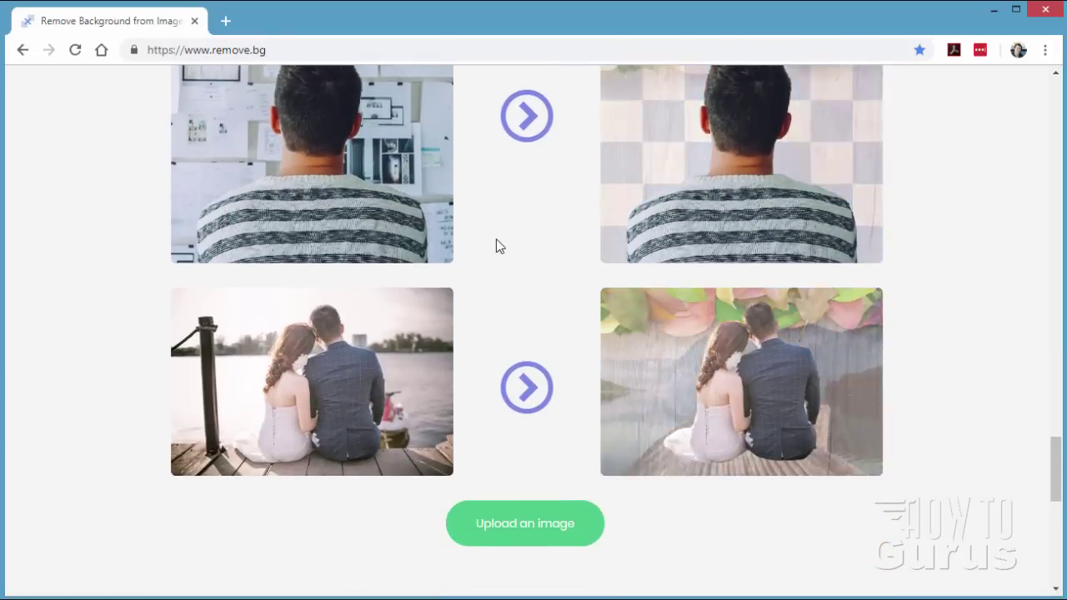
{"action": "scroll", "coordinate": [495, 243], "scroll_direction": "up", "scroll_amount": 15}
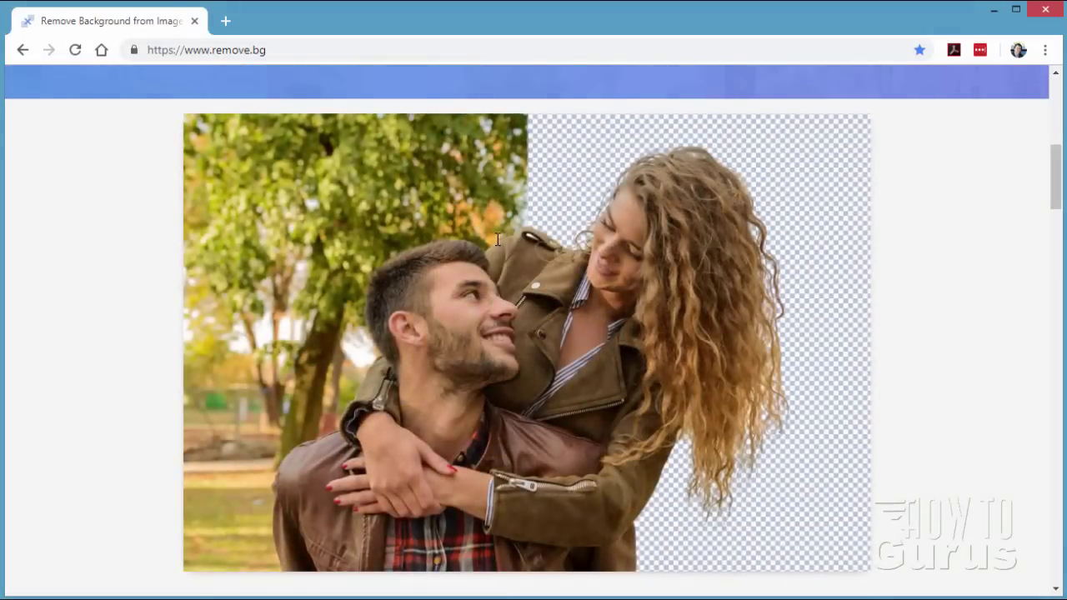
{"action": "scroll", "coordinate": [448, 305], "scroll_direction": "up", "scroll_amount": 3}
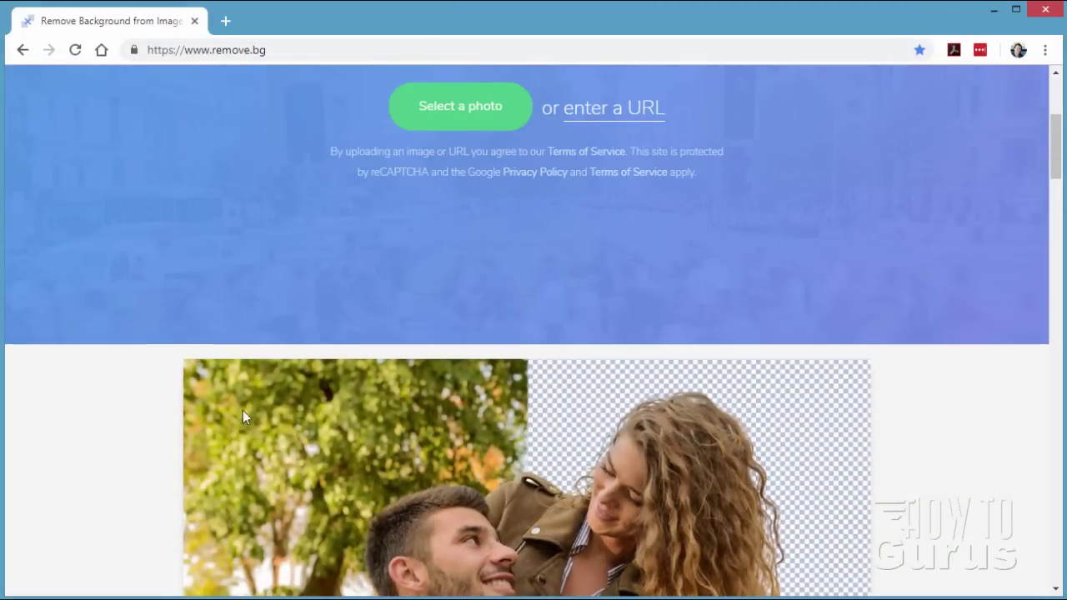
{"action": "scroll", "coordinate": [804, 316], "scroll_direction": "up", "scroll_amount": 2}
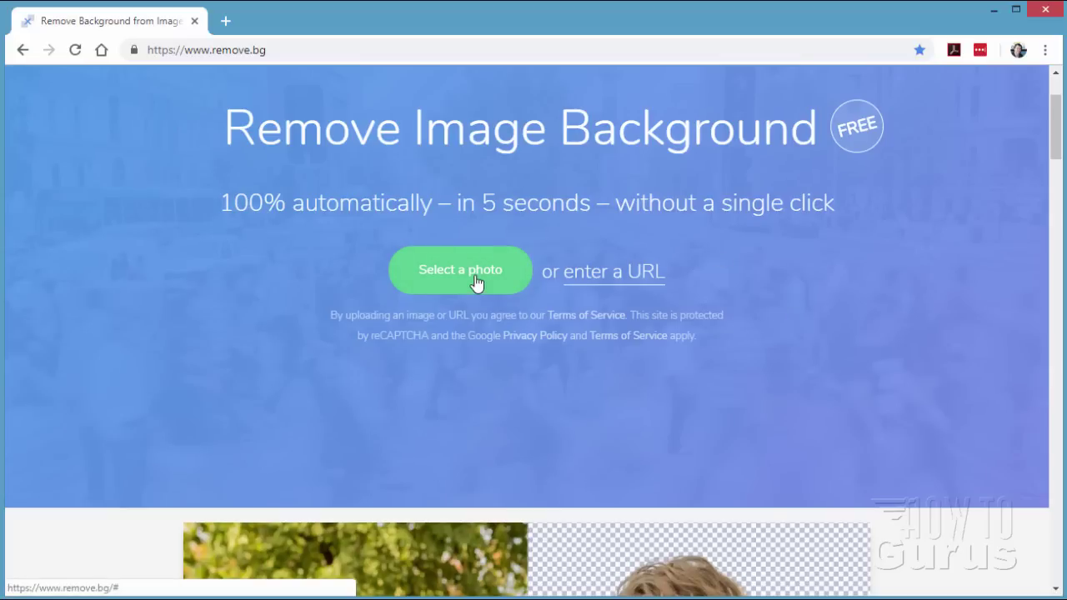
{"action": "scroll", "coordinate": [834, 417], "scroll_direction": "down", "scroll_amount": 1}
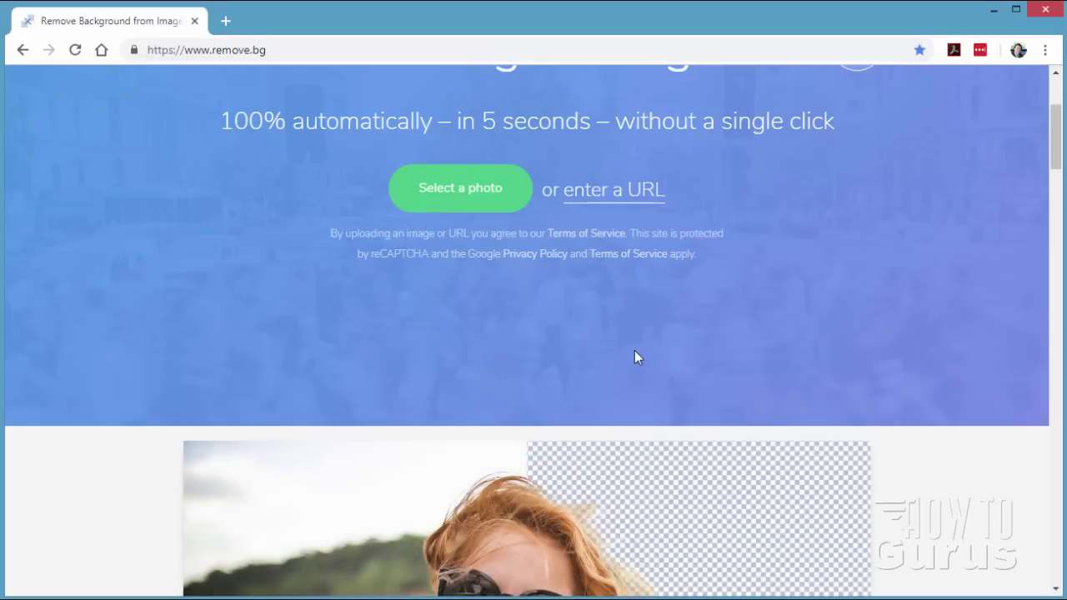
{"action": "scroll", "coordinate": [865, 355], "scroll_direction": "up", "scroll_amount": 2}
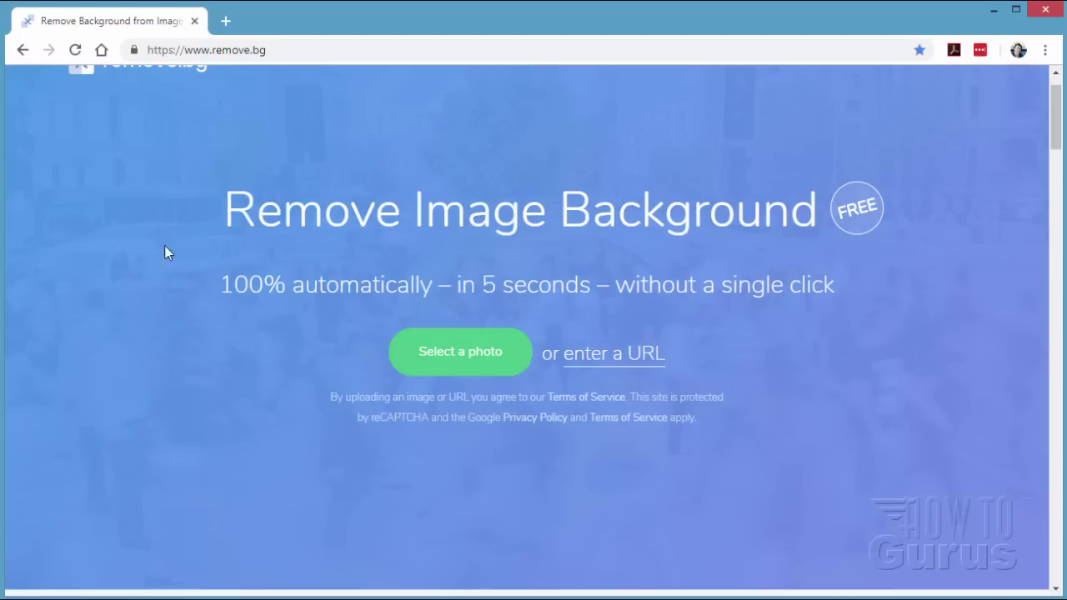
- Upload the photo camera-594534_1920.jpg from the Pixabay folder for background removal
{"action": "left_click", "coordinate": [443, 360]}
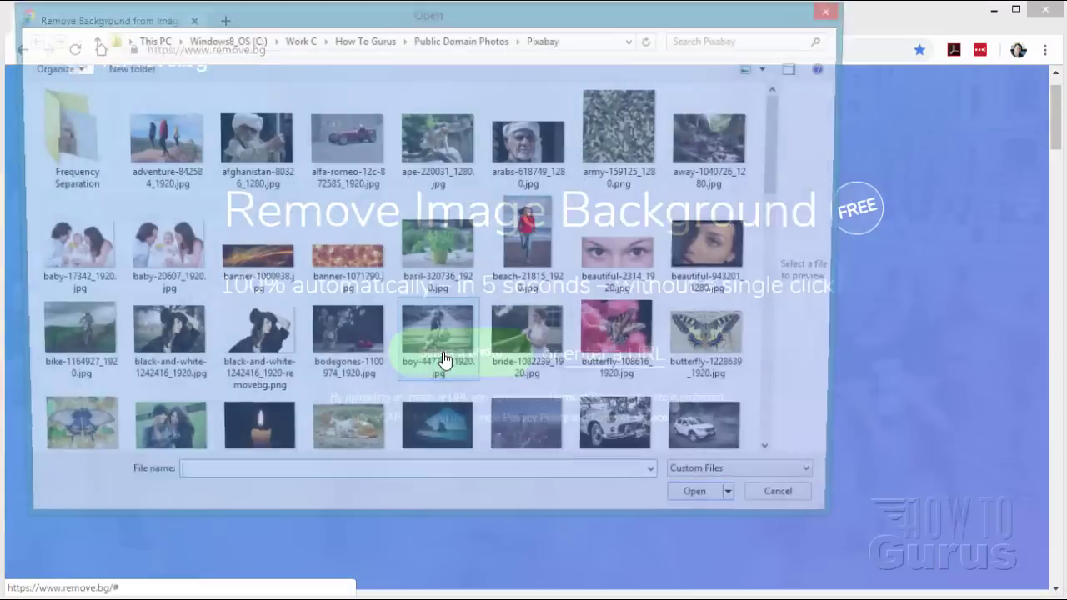
{"action": "left_click_drag", "start_coordinate": [542, 15], "coordinate": [610, 50]}
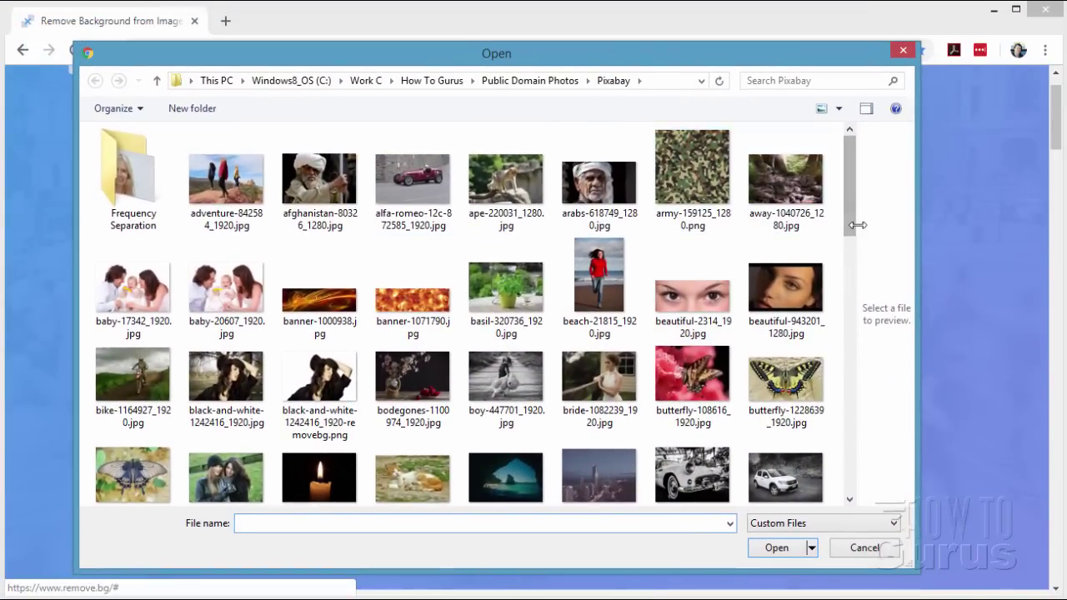
{"action": "scroll", "coordinate": [849, 204], "scroll_direction": "down", "scroll_amount": 1}
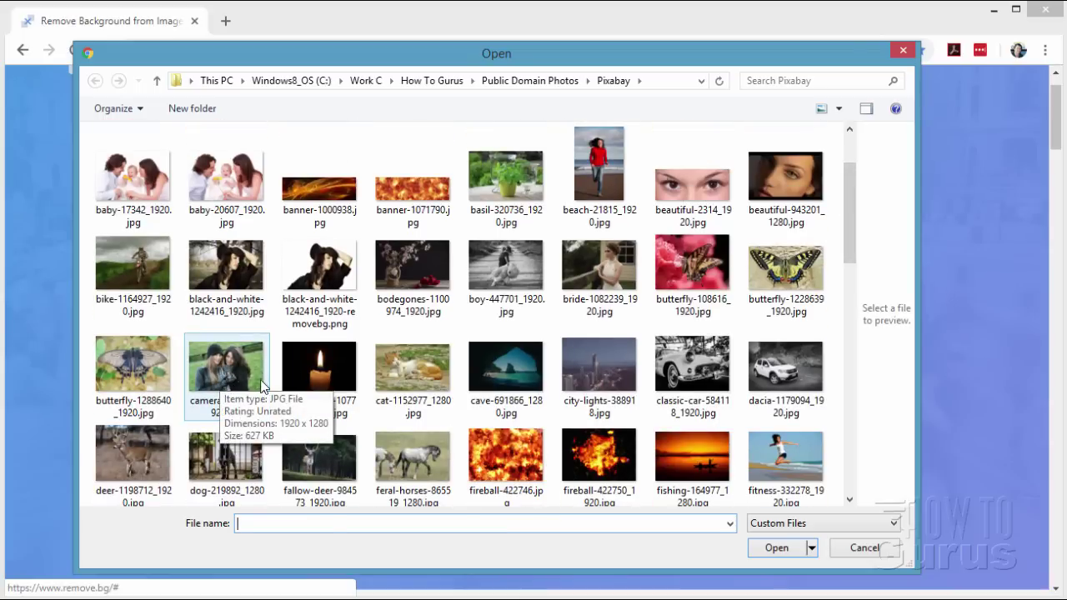
{"action": "left_click", "coordinate": [230, 378]}
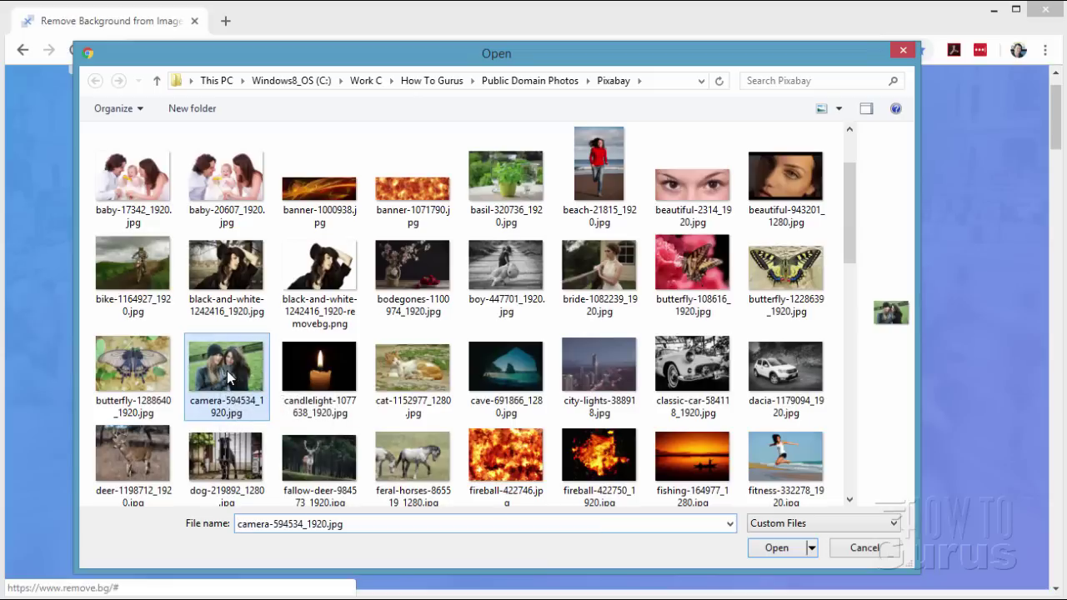
{"action": "left_click", "coordinate": [777, 548]}
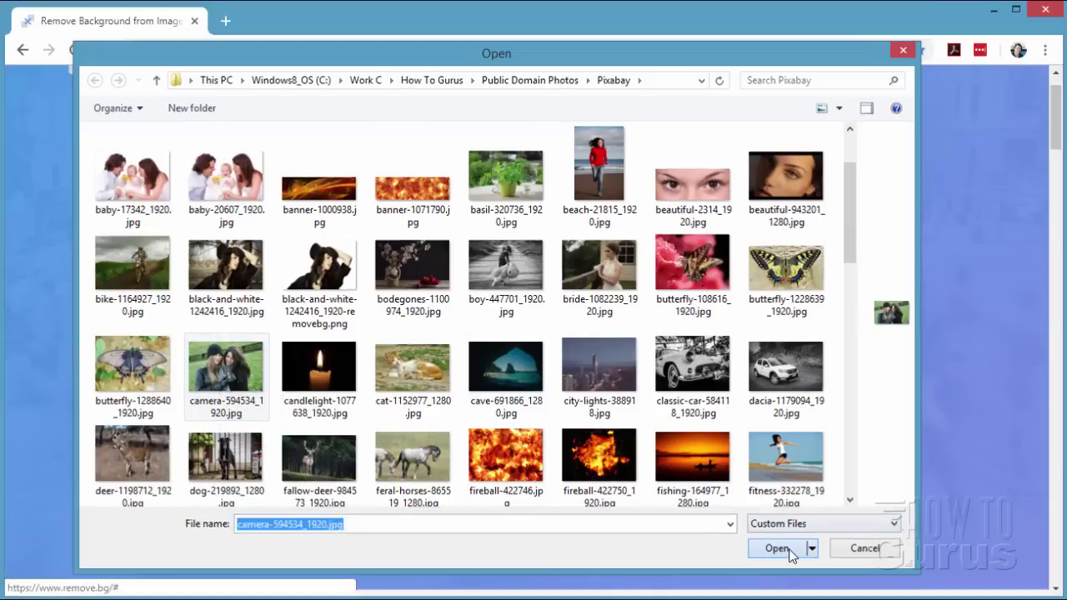
{"action": "scroll", "coordinate": [798, 434], "scroll_direction": "up", "scroll_amount": 1}
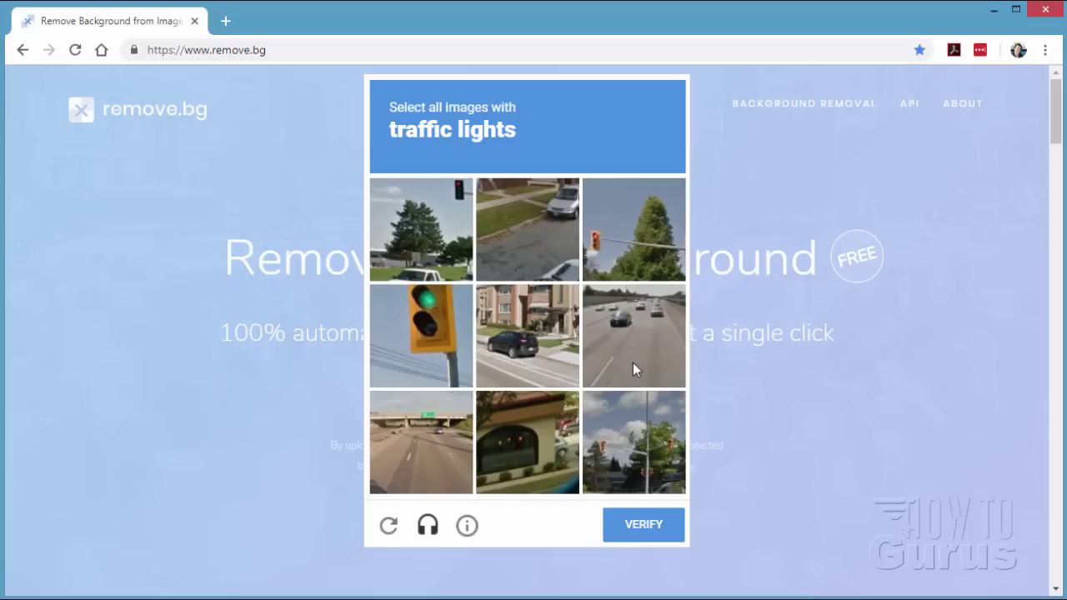
- Complete the image verification by selecting all four pictures with traffic lights and submitting them
{"action": "left_click", "coordinate": [632, 236]}
{"action": "left_click", "coordinate": [403, 237]}
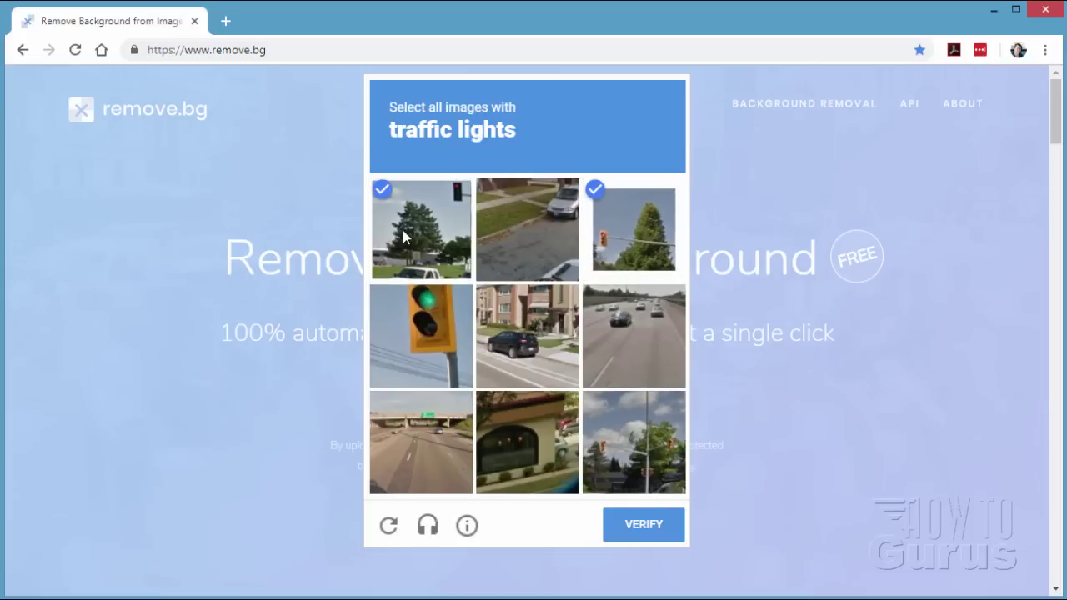
{"action": "left_click", "coordinate": [396, 329]}
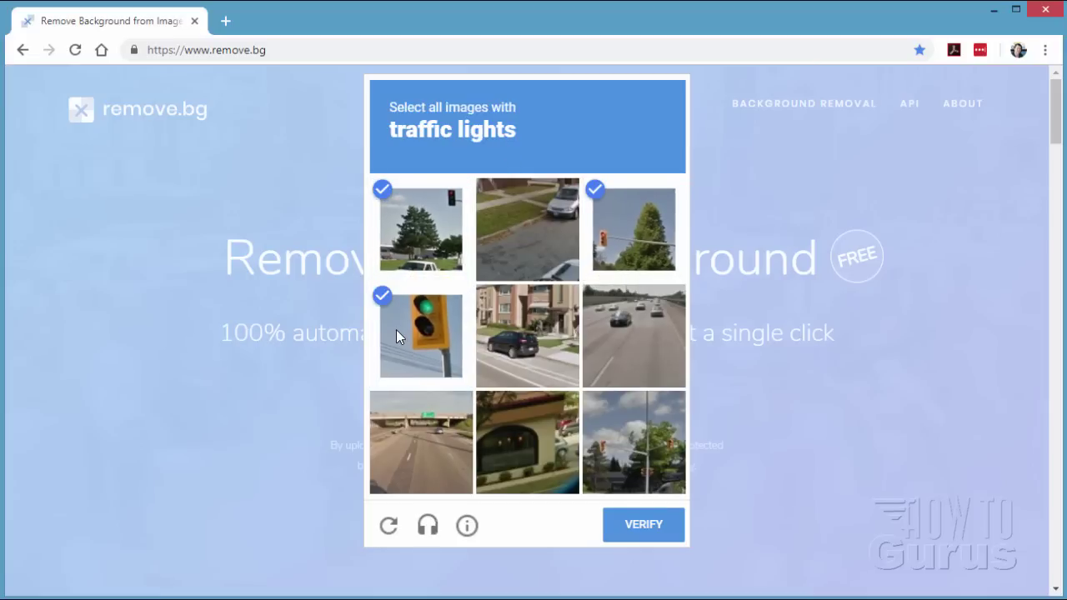
{"action": "left_click", "coordinate": [659, 454]}
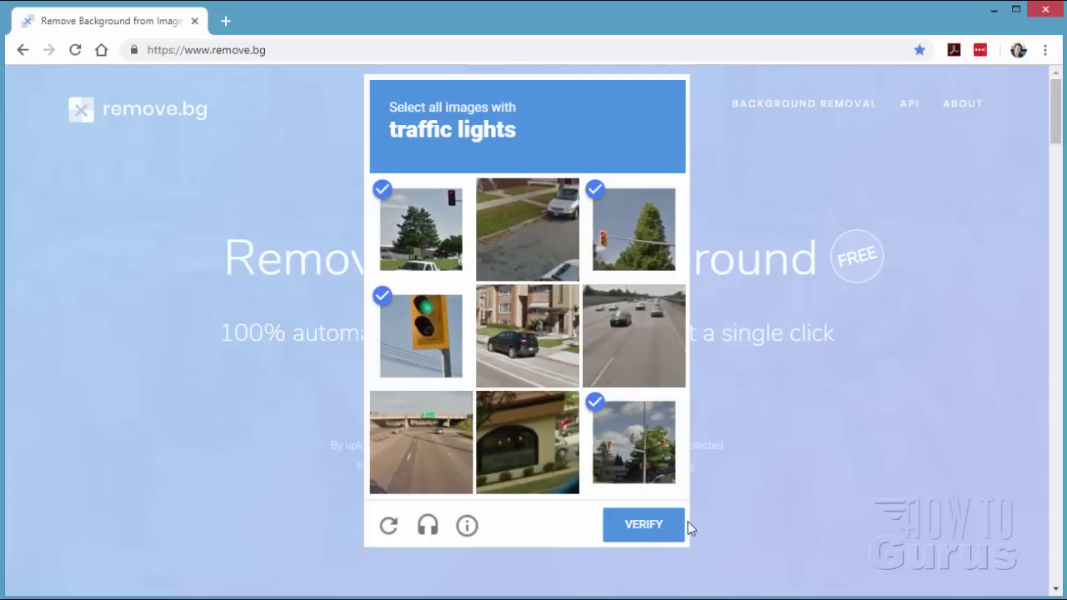
{"action": "left_click", "coordinate": [648, 525]}
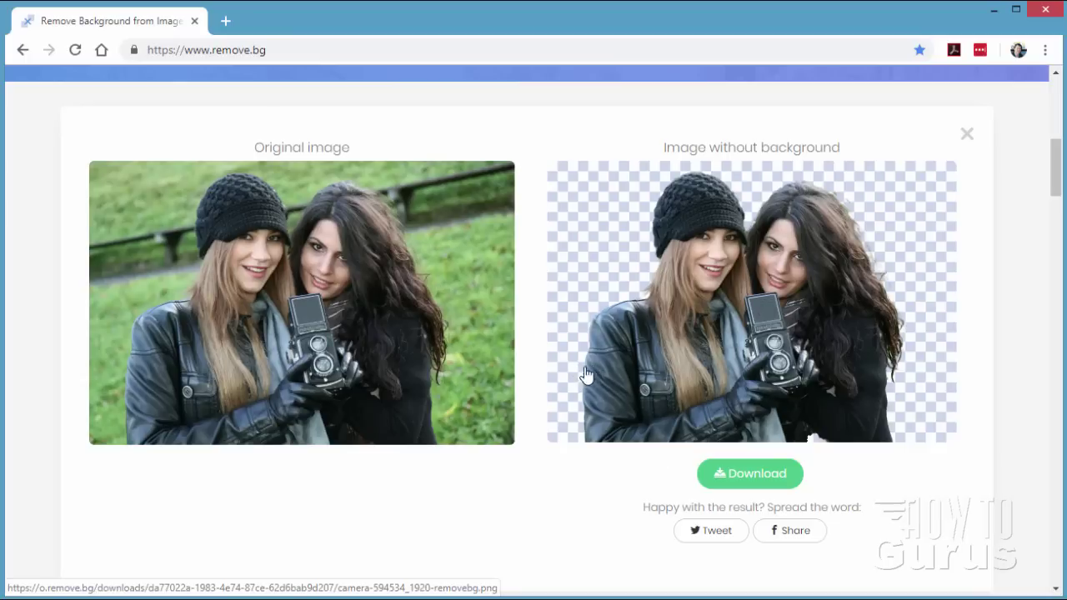
- Download the cutout of the two women to the Pixabay folder as camera-594534_1920-removebg.png and close its result
{"action": "left_click", "coordinate": [748, 477]}
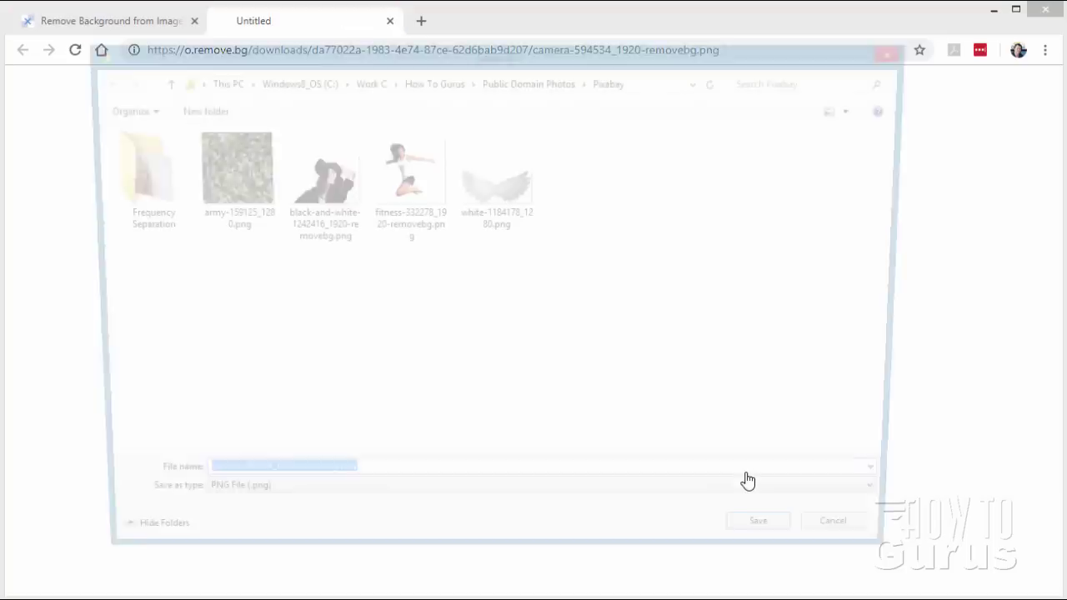
{"action": "left_click", "coordinate": [810, 545]}
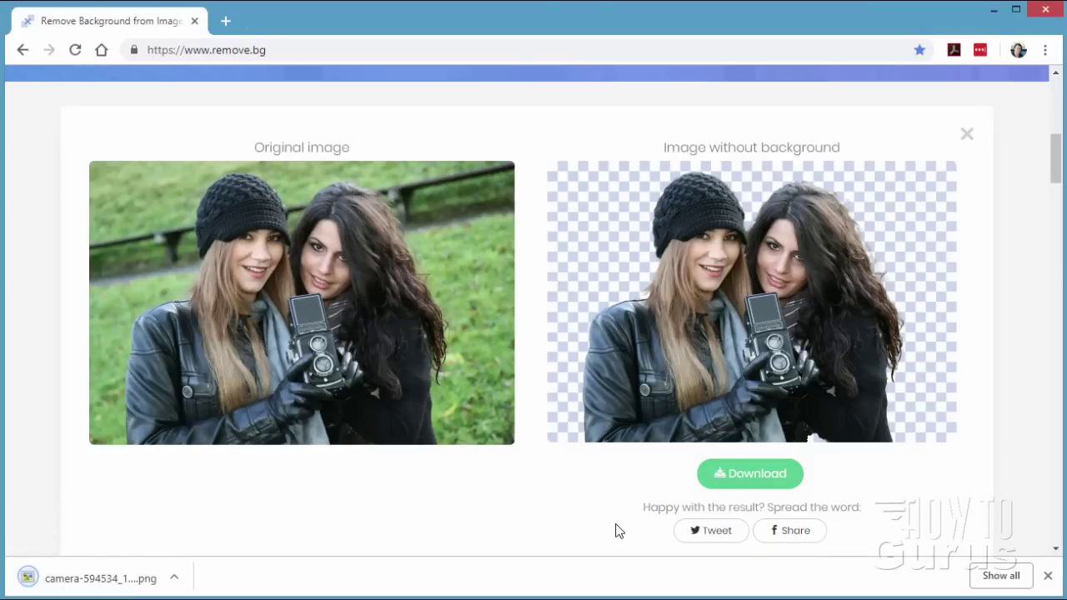
{"action": "left_click", "coordinate": [967, 136]}
{"action": "scroll", "coordinate": [1024, 202], "scroll_direction": "up", "scroll_amount": 1}
{"action": "scroll", "coordinate": [1022, 200], "scroll_direction": "up", "scroll_amount": 5}
- Upload the photo beach-21815_1920.jpg from the Pixabay folder for background removal
{"action": "left_click", "coordinate": [463, 409]}
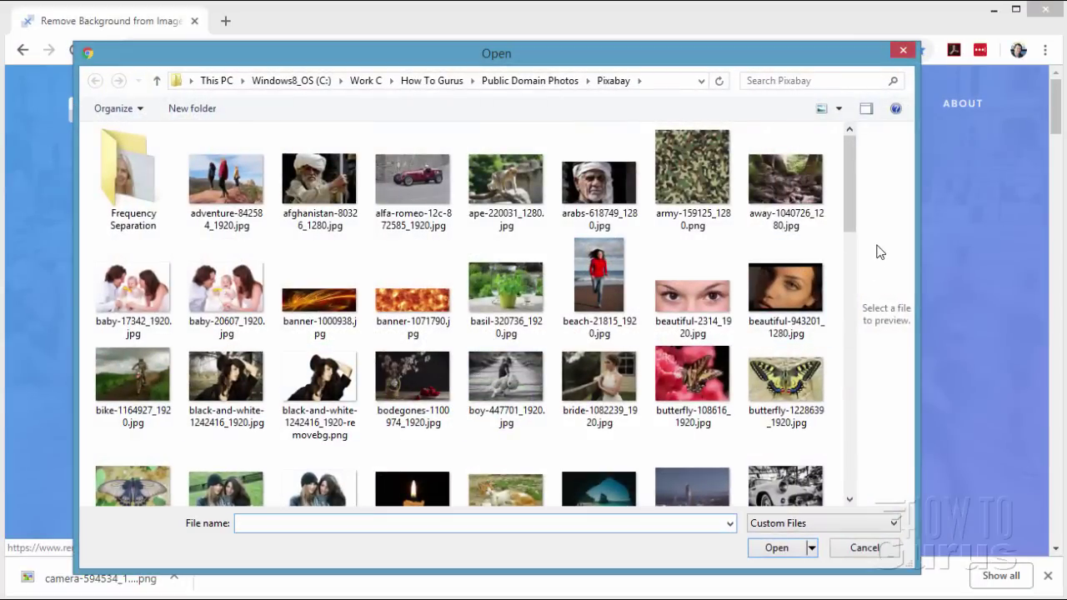
{"action": "left_click_drag", "start_coordinate": [848, 207], "coordinate": [849, 215]}
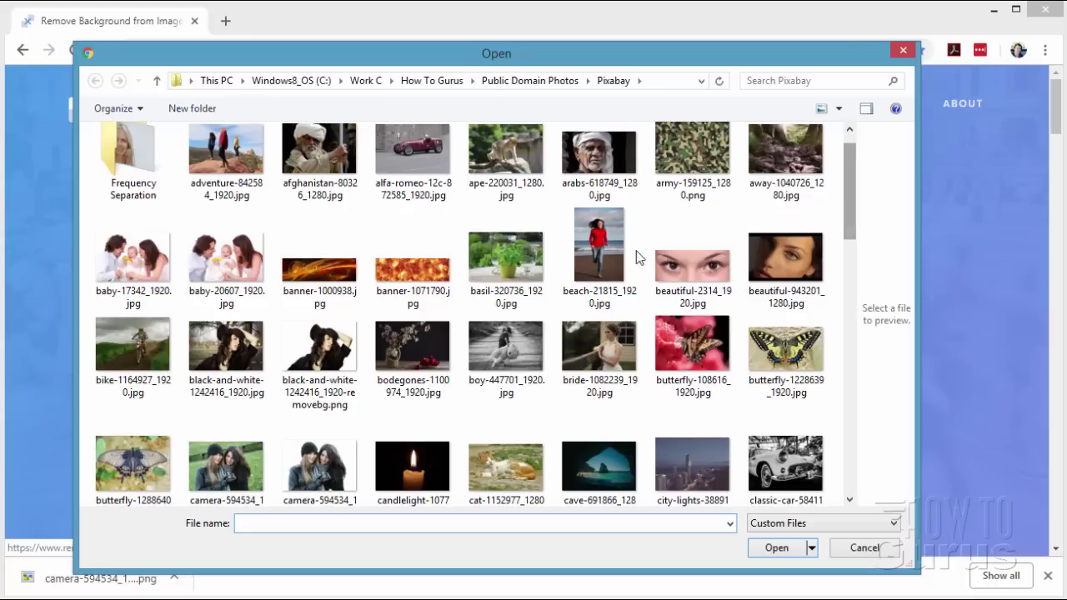
{"action": "left_click", "coordinate": [596, 246]}
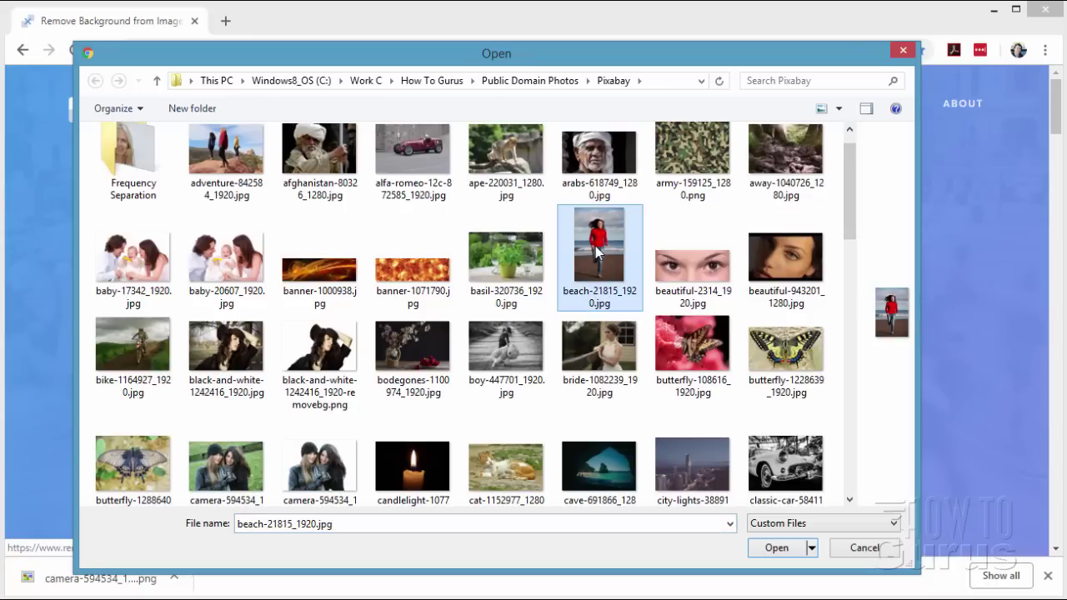
{"action": "left_click", "coordinate": [774, 549]}
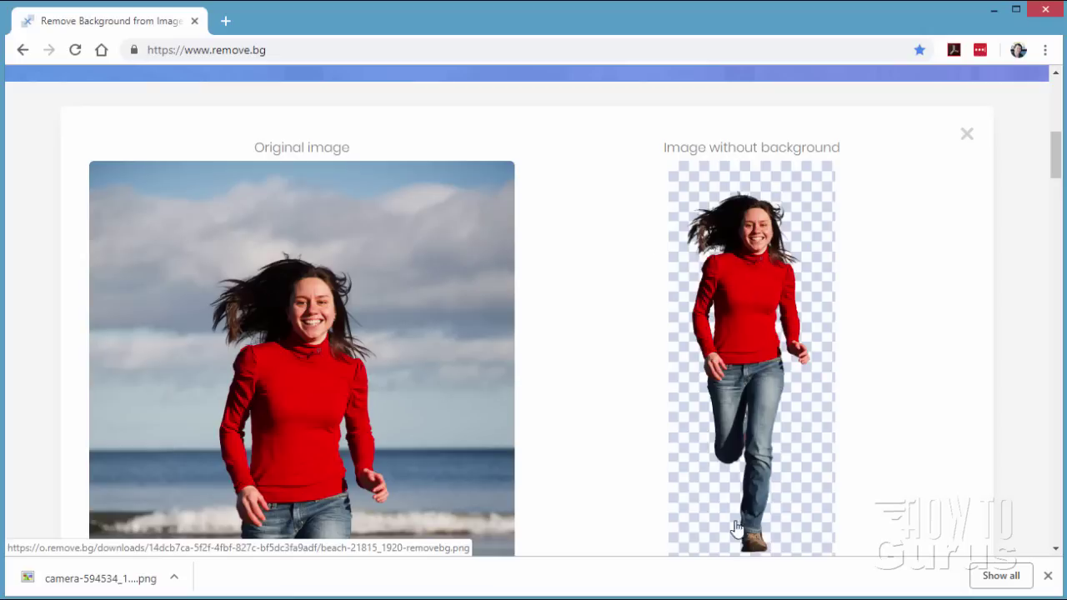
- Download the cutout of the running woman to the Pixabay folder as beach-21815_1920-removebg.png and close its result
{"action": "mouse_move", "coordinate": [1056, 154]}
{"action": "left_mouse_down"}
{"action": "mouse_move", "coordinate": [1056, 187]}
{"action": "mouse_move", "coordinate": [1056, 160]}
{"action": "left_mouse_up"}
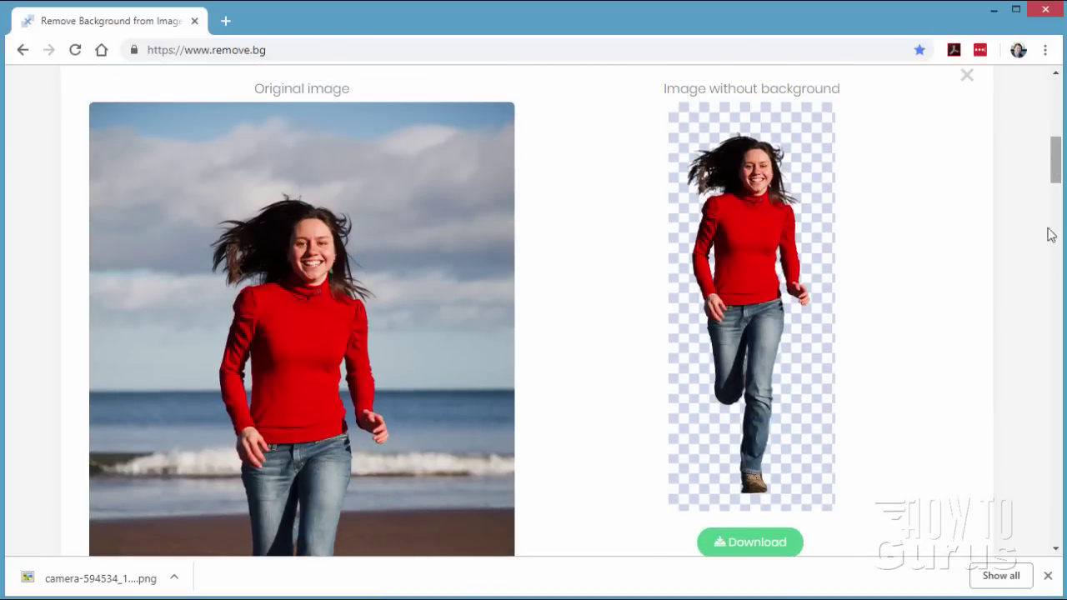
{"action": "left_click", "coordinate": [742, 540]}
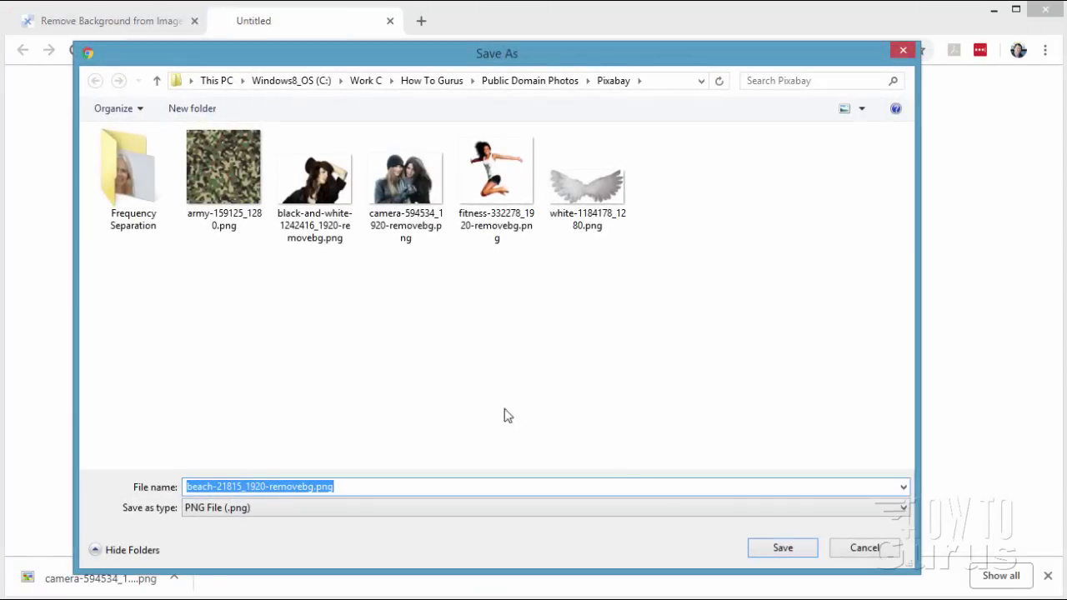
{"action": "left_click", "coordinate": [783, 549]}
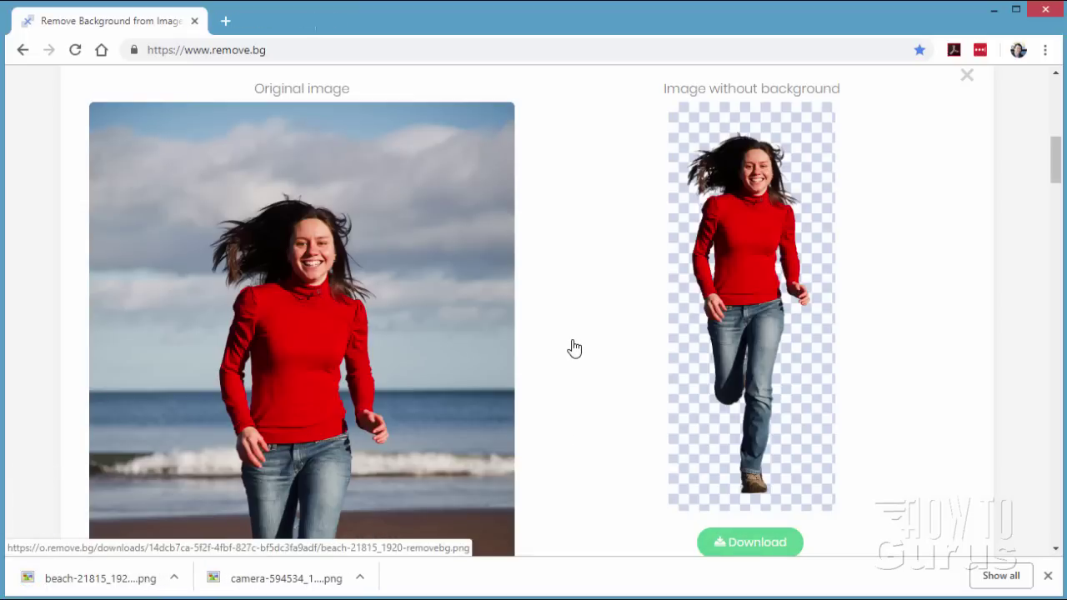
{"action": "left_click", "coordinate": [970, 81]}
{"action": "left_click_drag", "start_coordinate": [1056, 179], "coordinate": [1052, 75]}
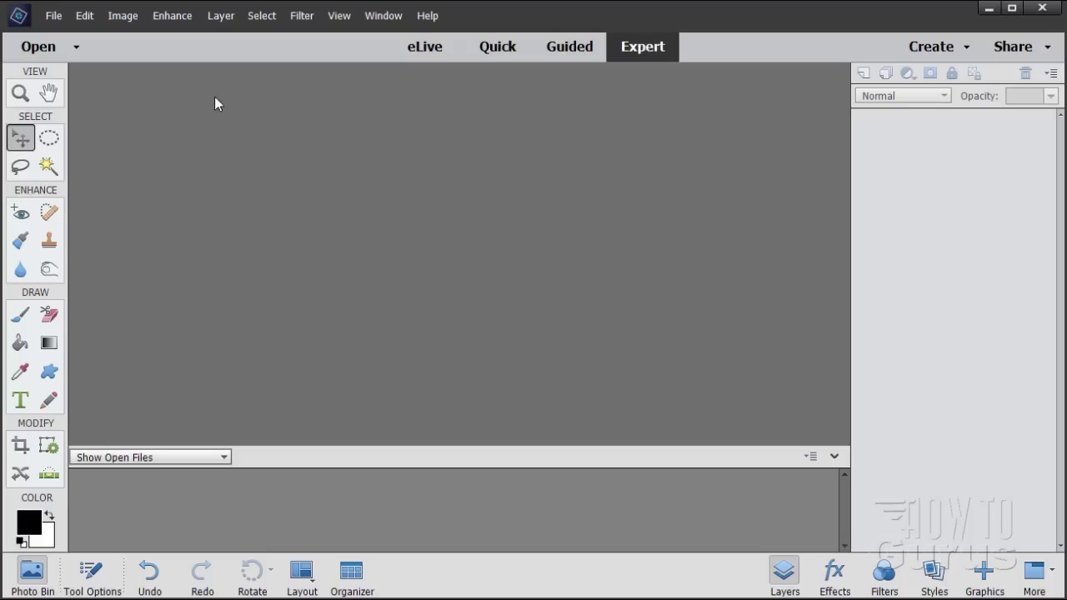
- Open camera-594534_1920-removebg.png from the Pixabay folder in its own image window
{"action": "left_click", "coordinate": [53, 16]}
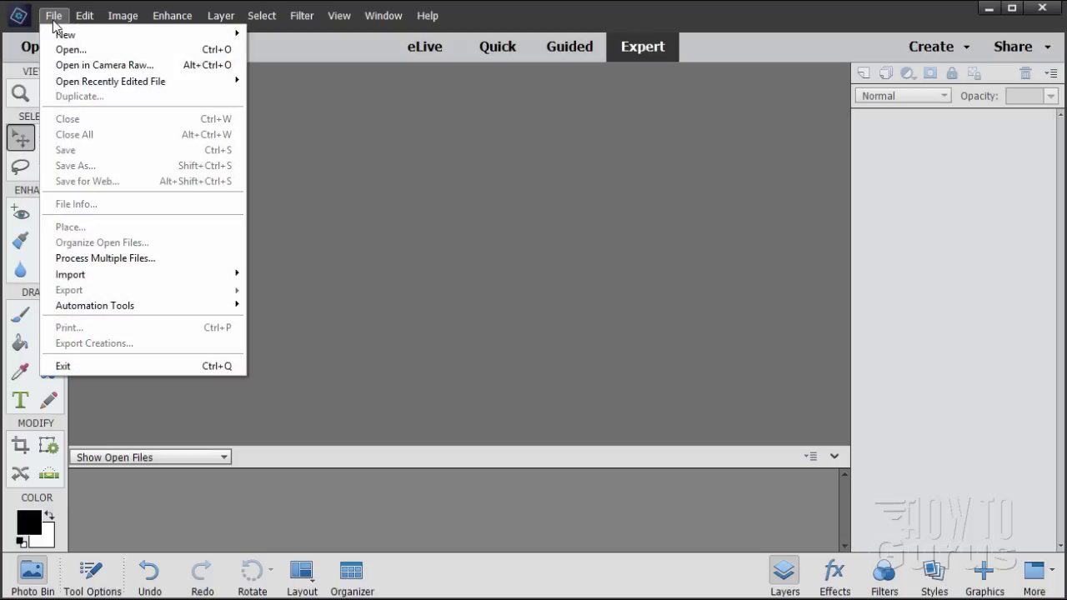
{"action": "left_click", "coordinate": [68, 49]}
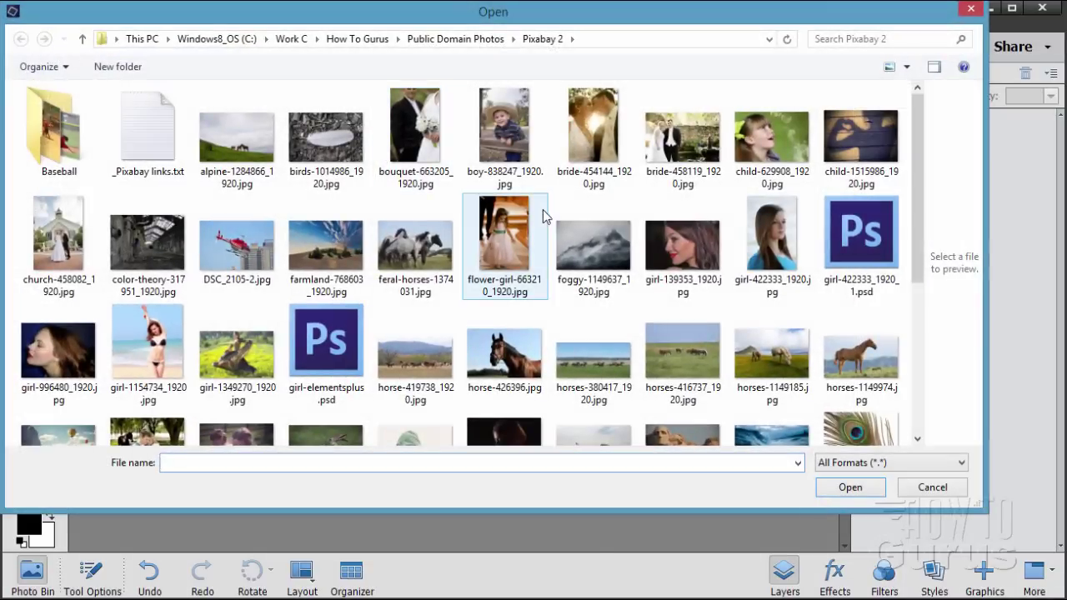
{"action": "left_click_drag", "start_coordinate": [922, 188], "coordinate": [516, 47]}
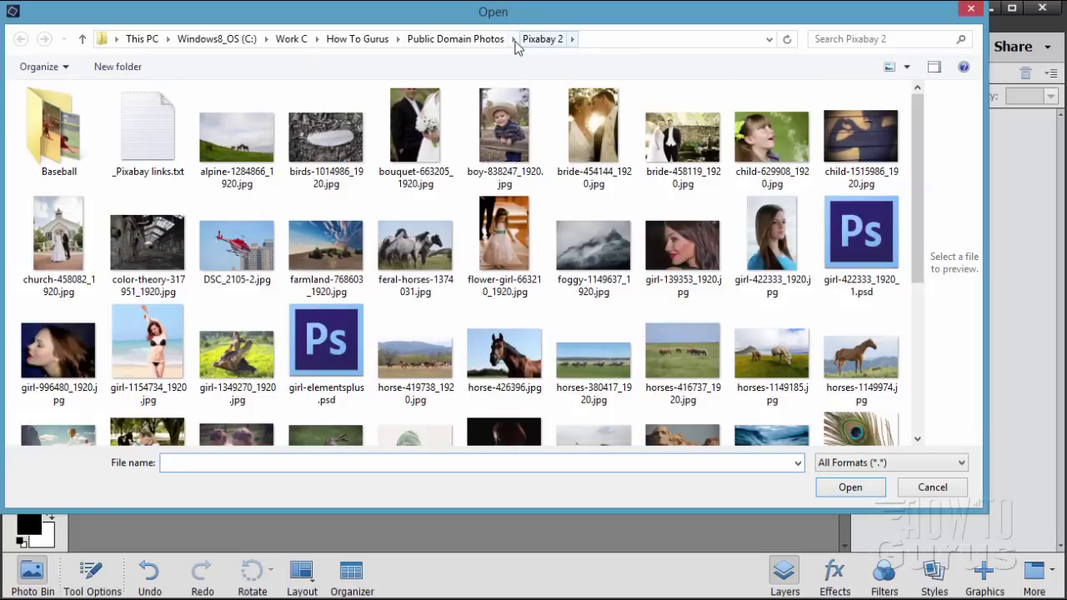
{"action": "left_click", "coordinate": [514, 39]}
{"action": "left_click", "coordinate": [546, 300]}
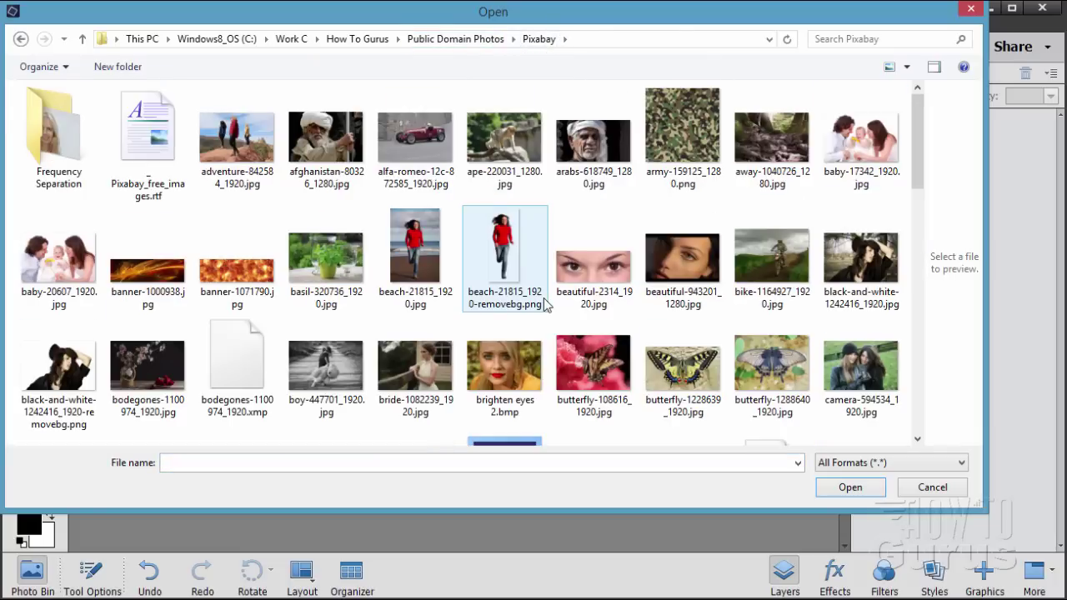
{"action": "left_click_drag", "start_coordinate": [919, 179], "coordinate": [922, 199]}
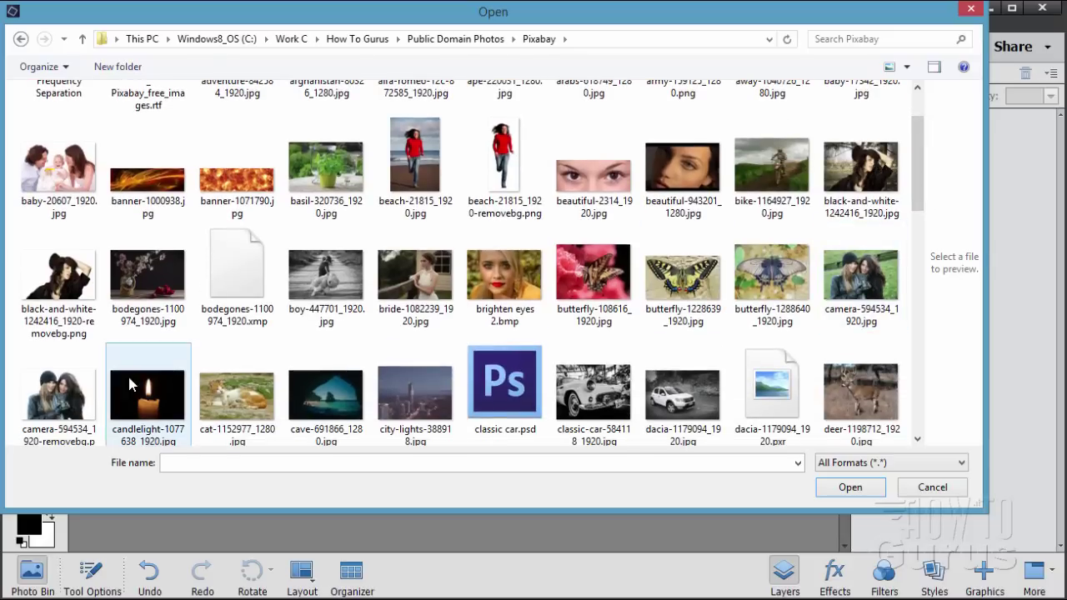
{"action": "left_click", "coordinate": [45, 402]}
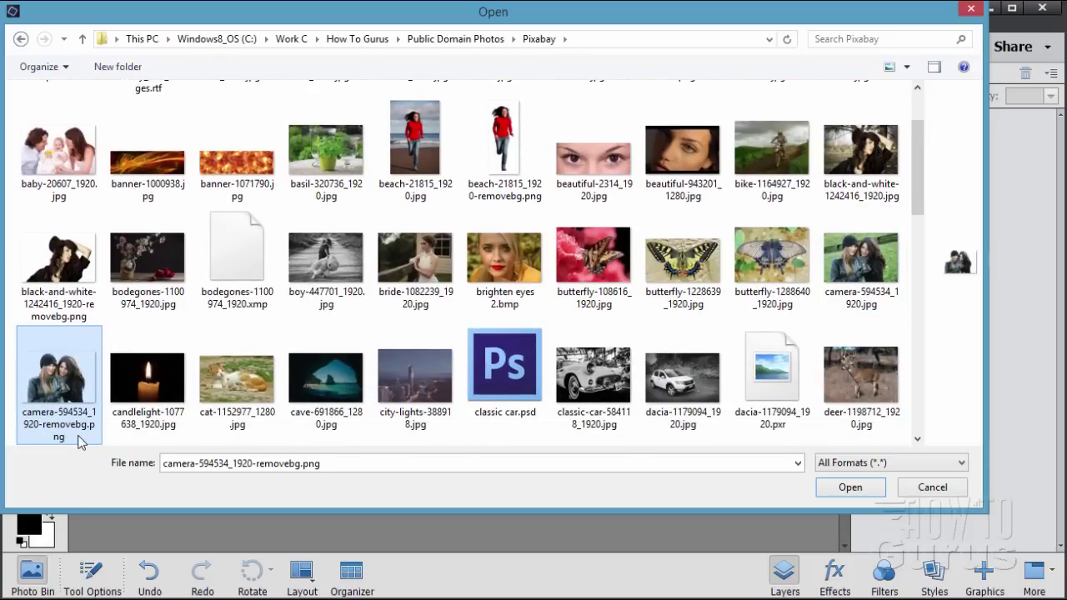
{"action": "left_click", "coordinate": [840, 485]}
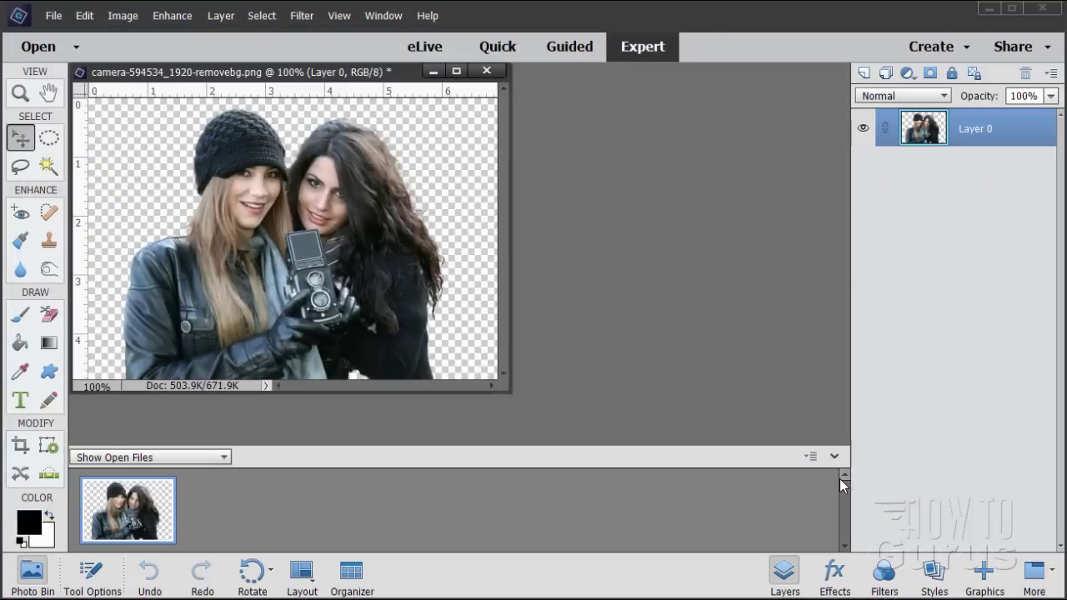
{"action": "left_click_drag", "start_coordinate": [369, 76], "coordinate": [523, 105]}
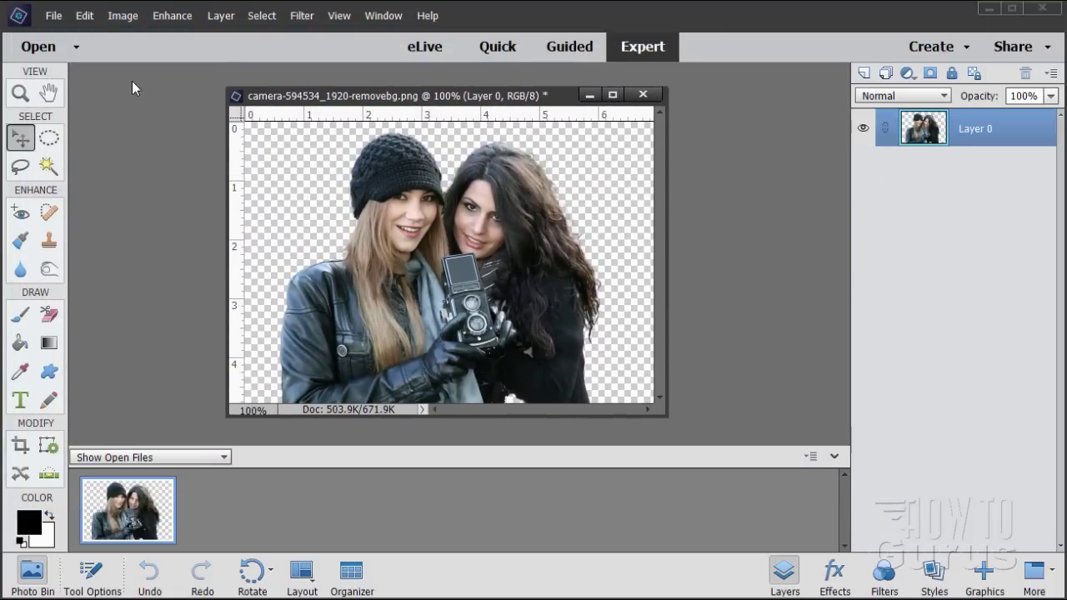
- Check the cutout's pixel dimensions, document size and resolution in the Image Size settings
{"action": "left_click", "coordinate": [123, 16]}
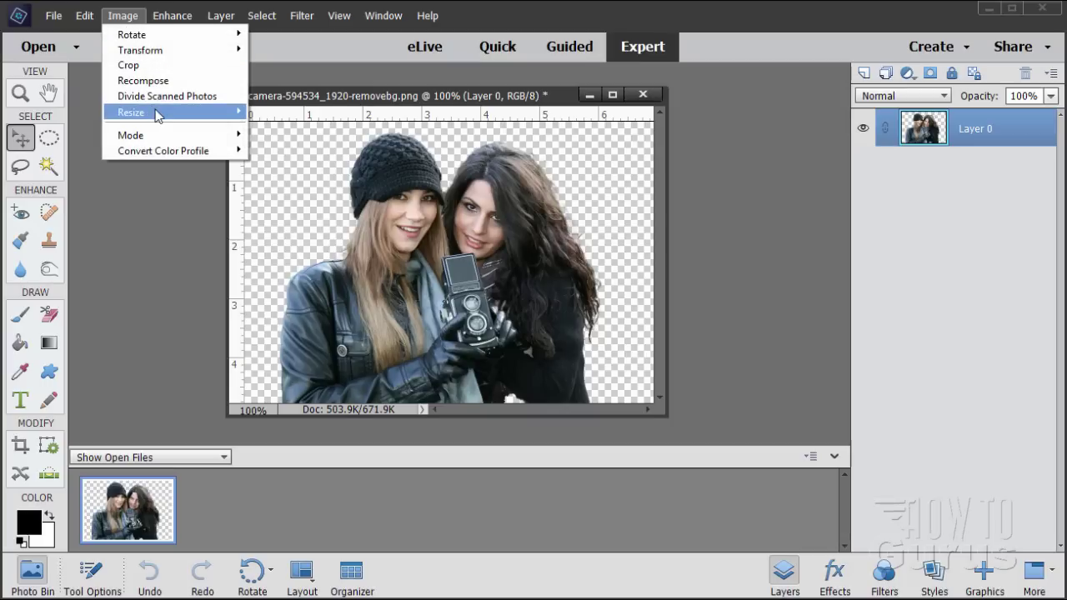
{"action": "mouse_move", "coordinate": [155, 112]}
{"action": "left_click", "coordinate": [269, 113]}
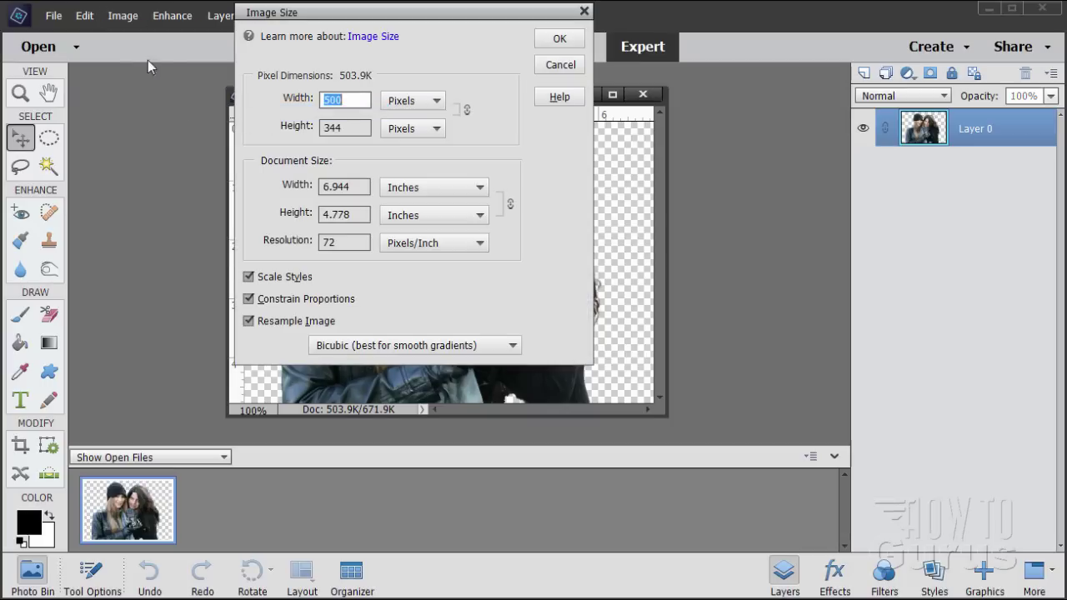
{"action": "left_click_drag", "start_coordinate": [315, 27], "coordinate": [565, 155]}
{"action": "left_click", "coordinate": [610, 227]}
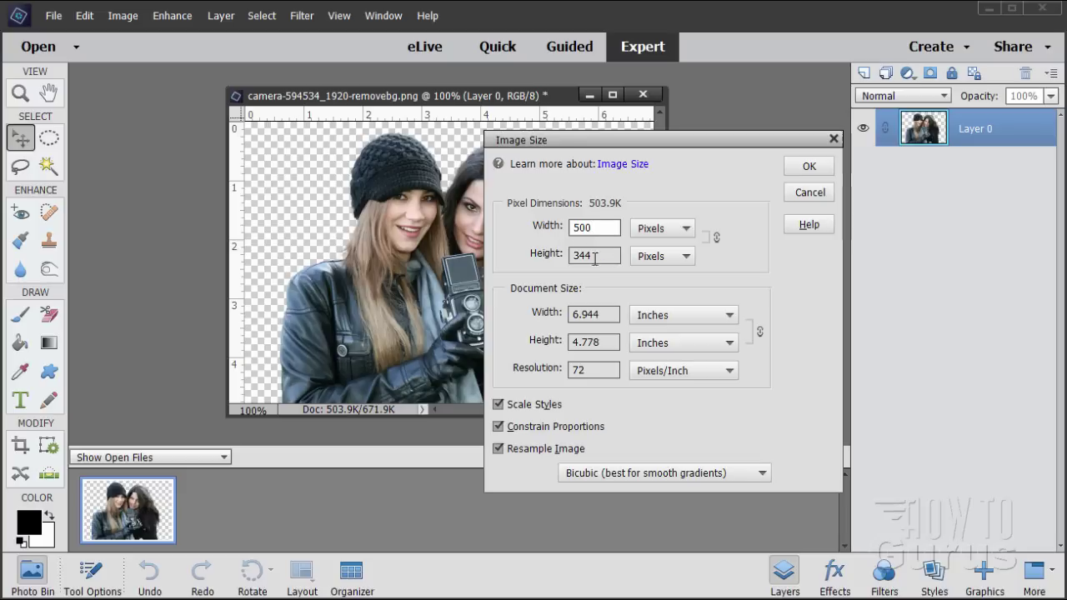
{"action": "left_click_drag", "start_coordinate": [620, 142], "coordinate": [659, 190]}
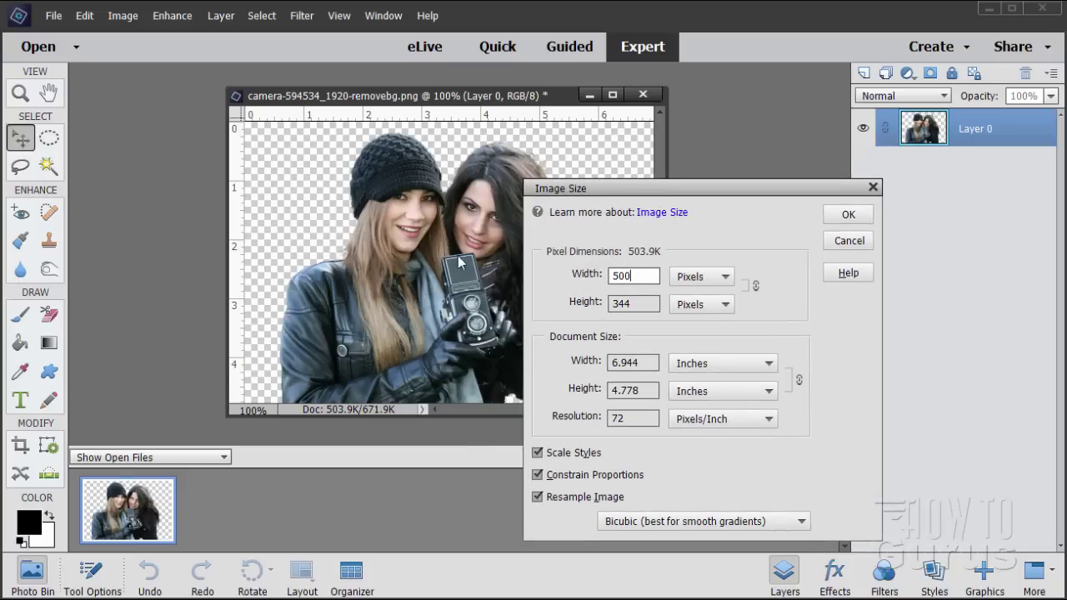
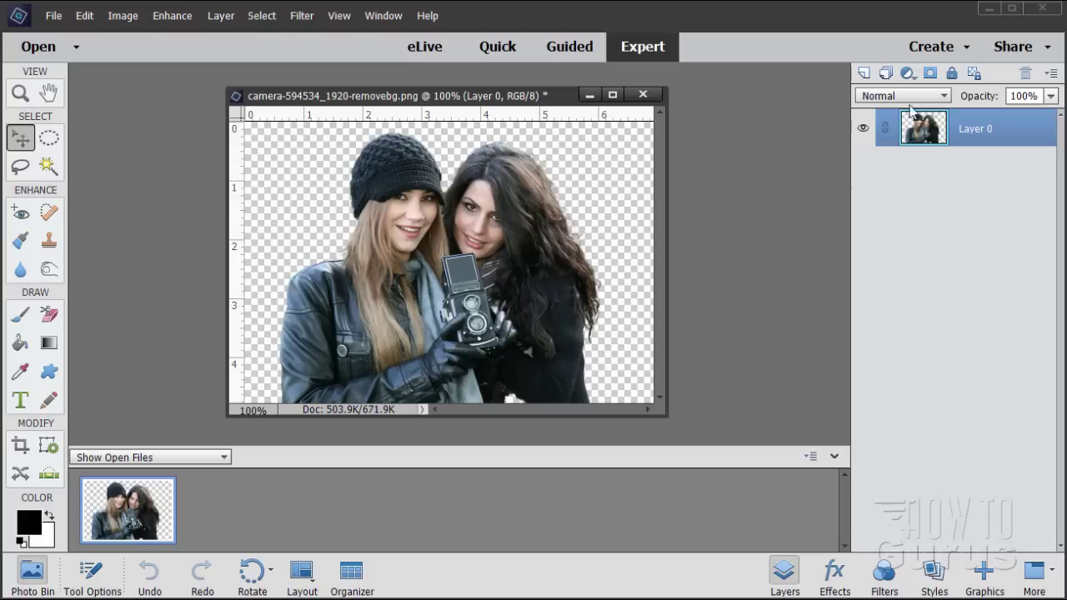
- Place the photo horse-419738_1920.jpg from the Pixabay 2 folder into the image of the two women
{"action": "left_click", "coordinate": [52, 15]}
{"action": "left_click", "coordinate": [70, 227]}
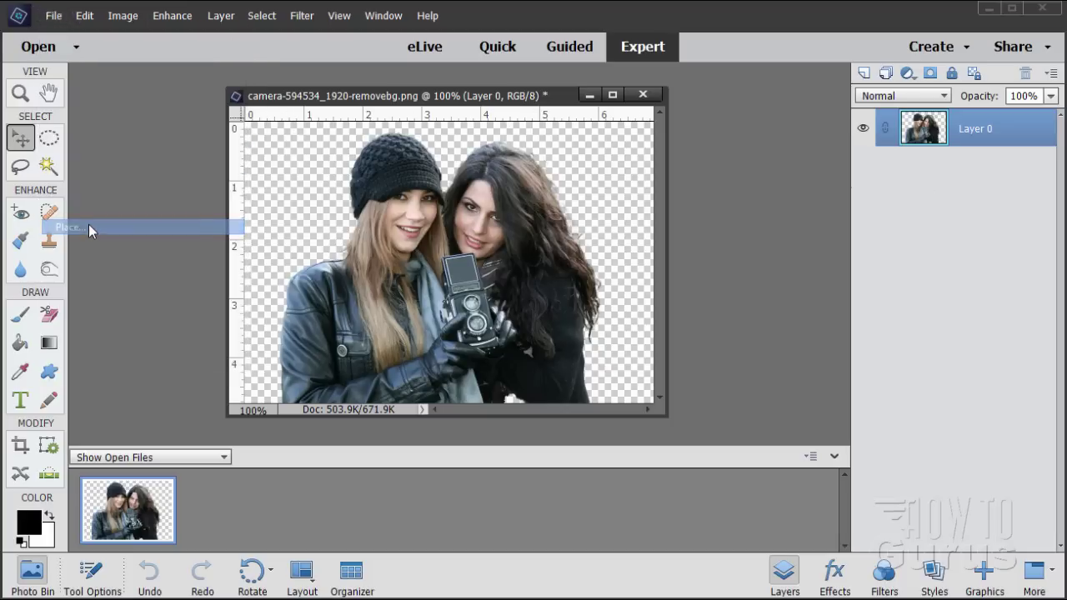
{"action": "left_click_drag", "start_coordinate": [572, 21], "coordinate": [617, 67]}
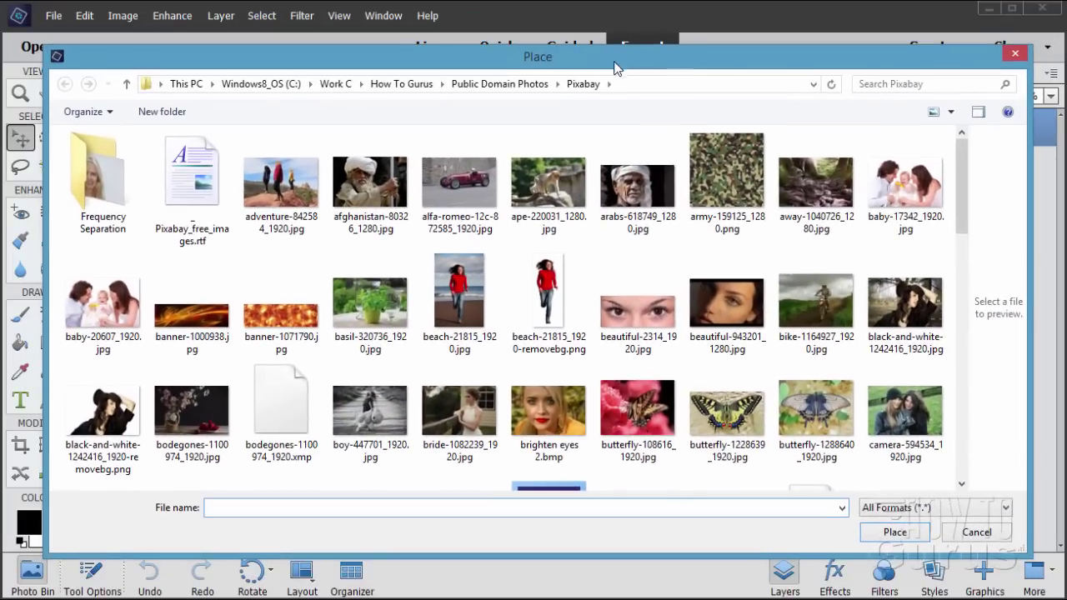
{"action": "left_click", "coordinate": [558, 84]}
{"action": "left_click", "coordinate": [609, 361]}
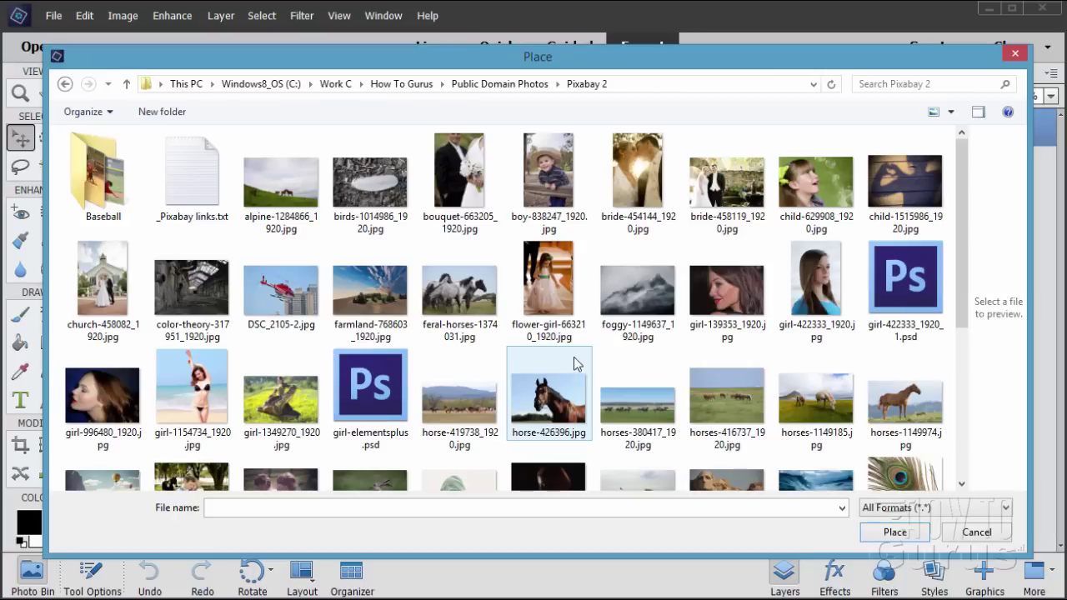
{"action": "left_click", "coordinate": [465, 406]}
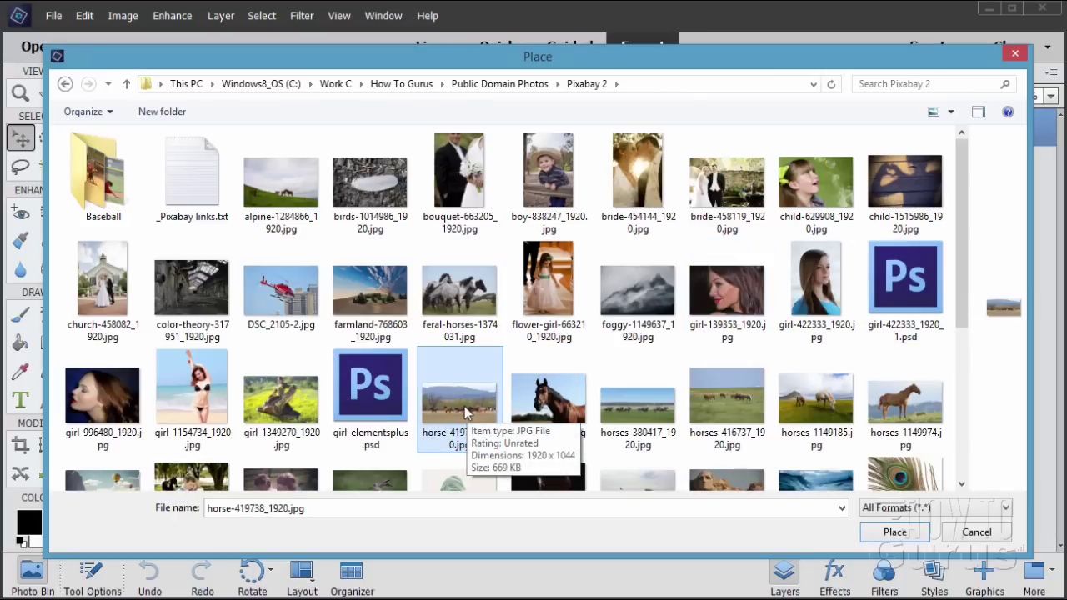
{"action": "left_click", "coordinate": [900, 537]}
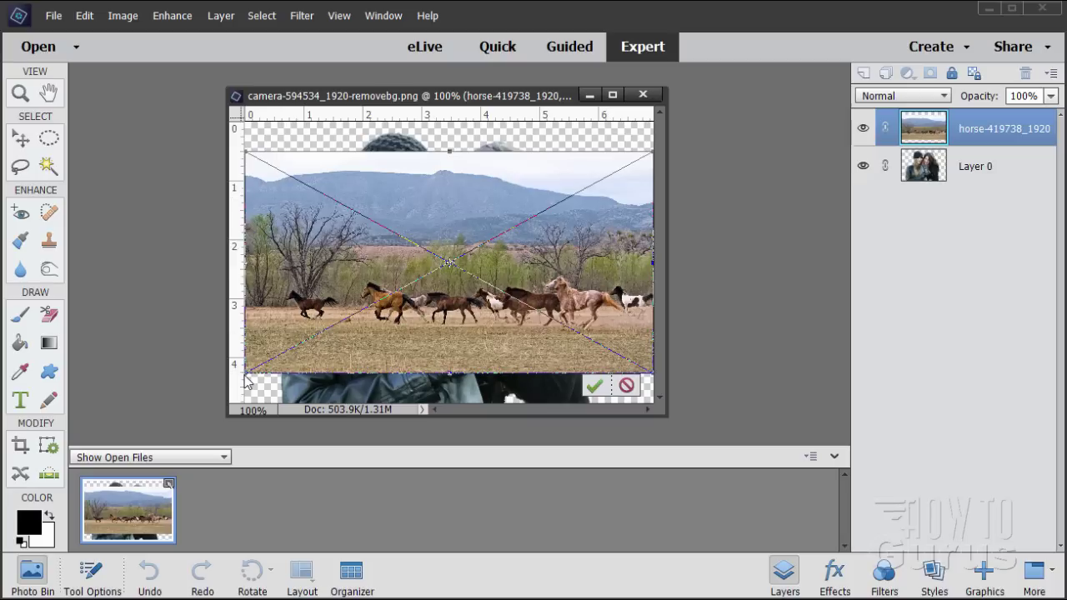
- Enlarge the placed horse photo to cover the whole canvas and move its layer beneath the cutout of the two women
{"action": "left_click_drag", "start_coordinate": [246, 379], "coordinate": [188, 404]}
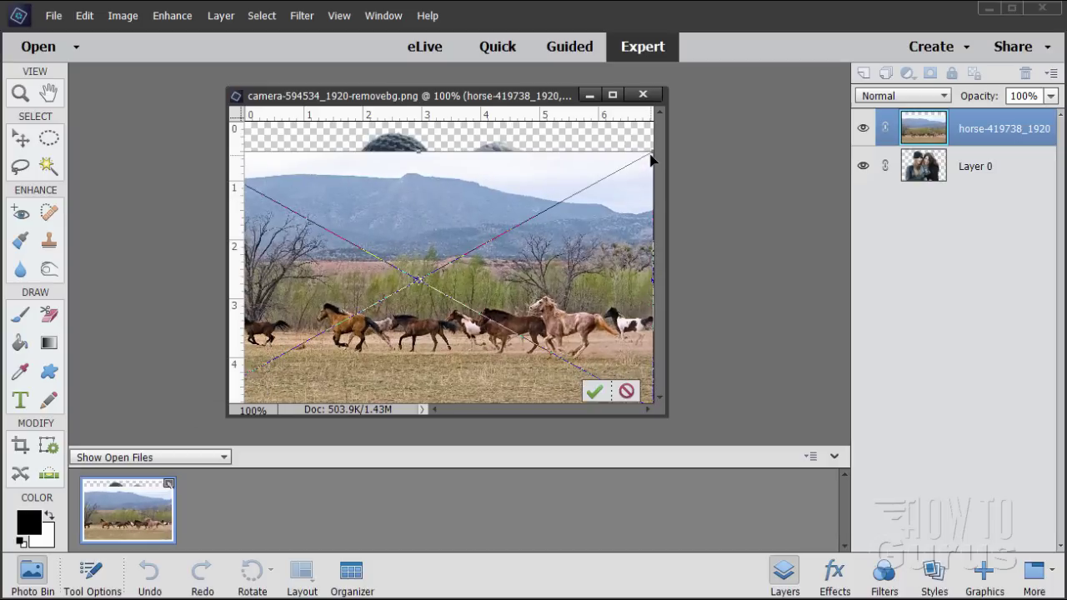
{"action": "left_click_drag", "start_coordinate": [650, 151], "coordinate": [689, 105]}
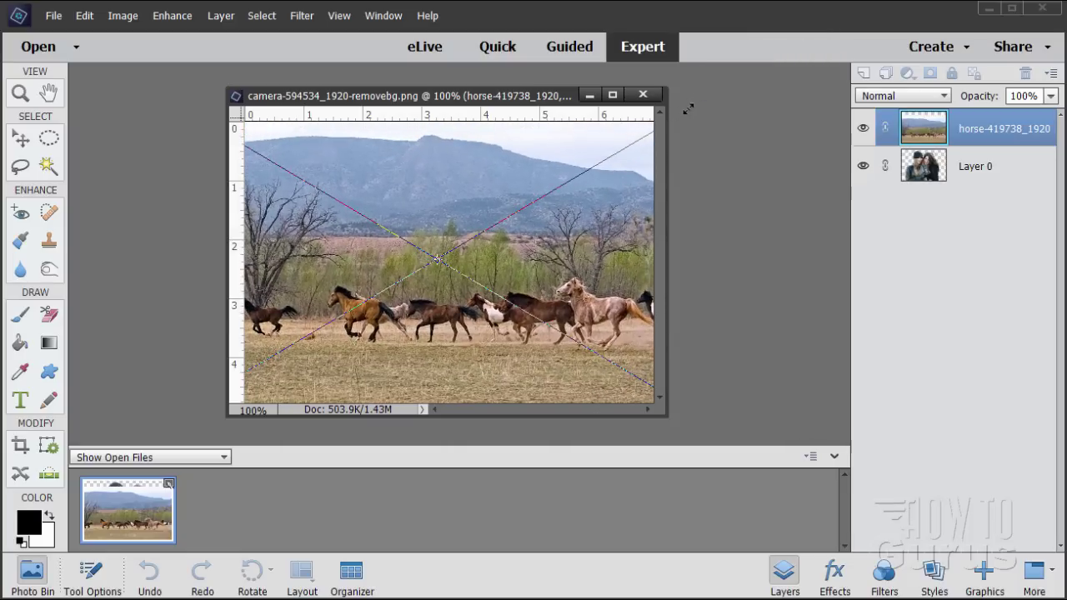
{"action": "left_click", "coordinate": [607, 394]}
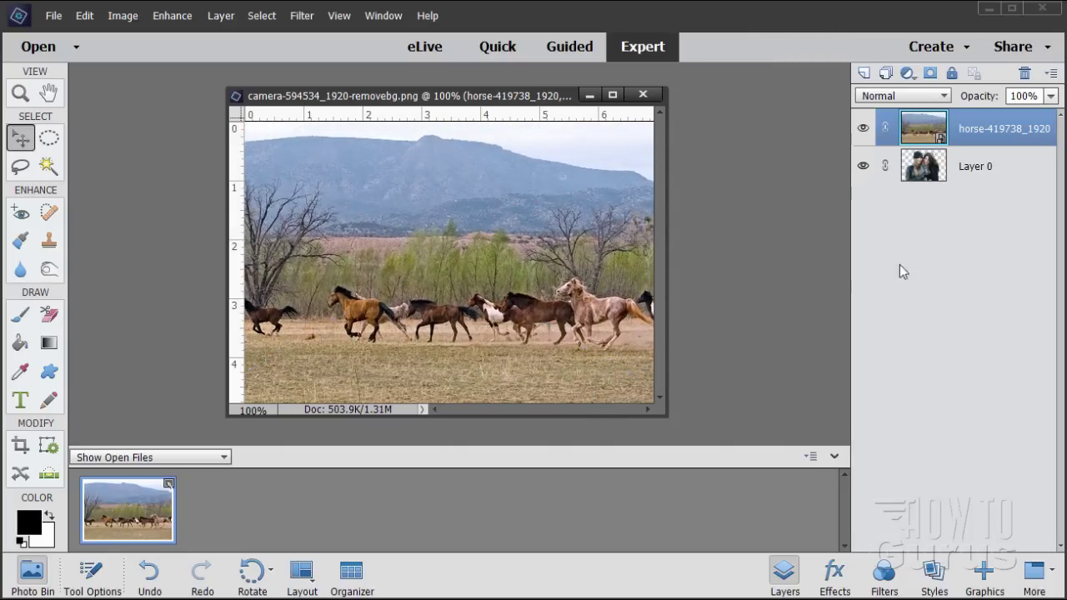
{"action": "left_click_drag", "start_coordinate": [972, 136], "coordinate": [963, 176]}
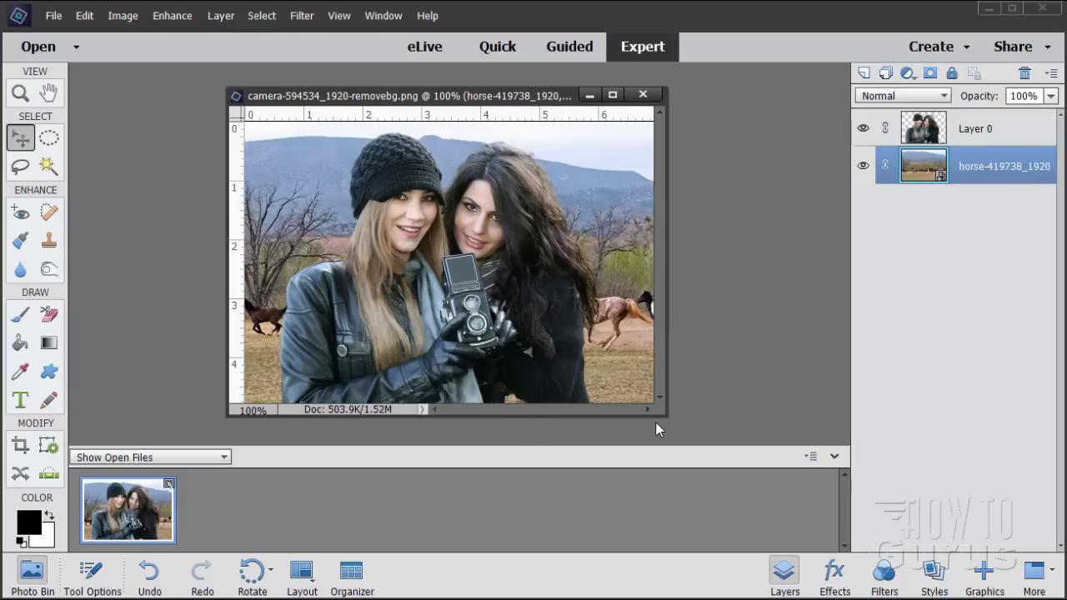
{"action": "left_click_drag", "start_coordinate": [673, 416], "coordinate": [692, 440]}
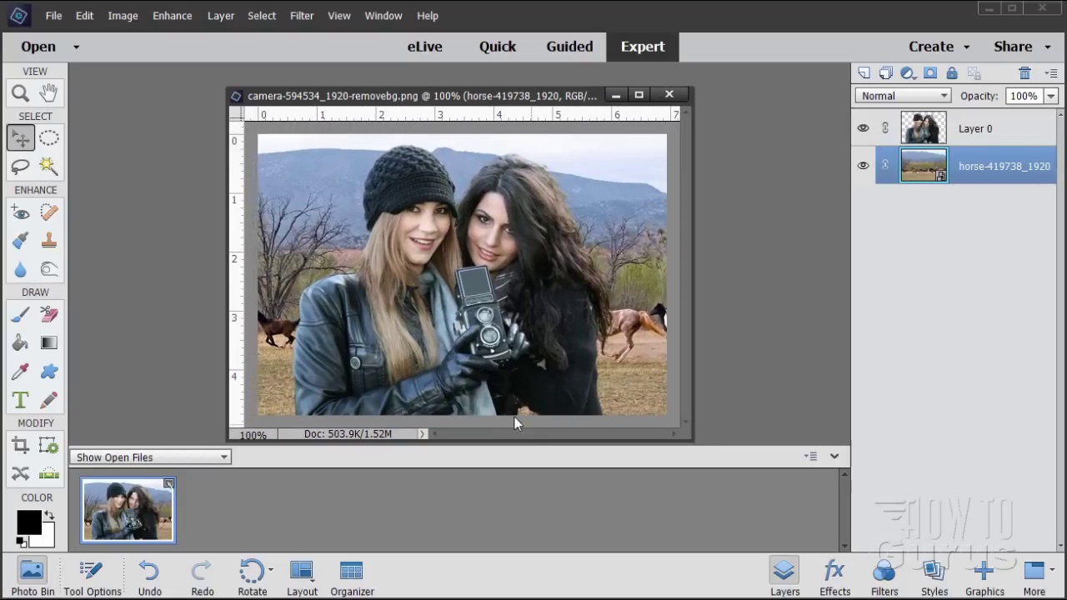
- On the cutout layer, cover the tan gap in the black coat at the image's lower edge with nearby dark fabric using a 21 px Clone Stamp
{"action": "key", "text": "z"}
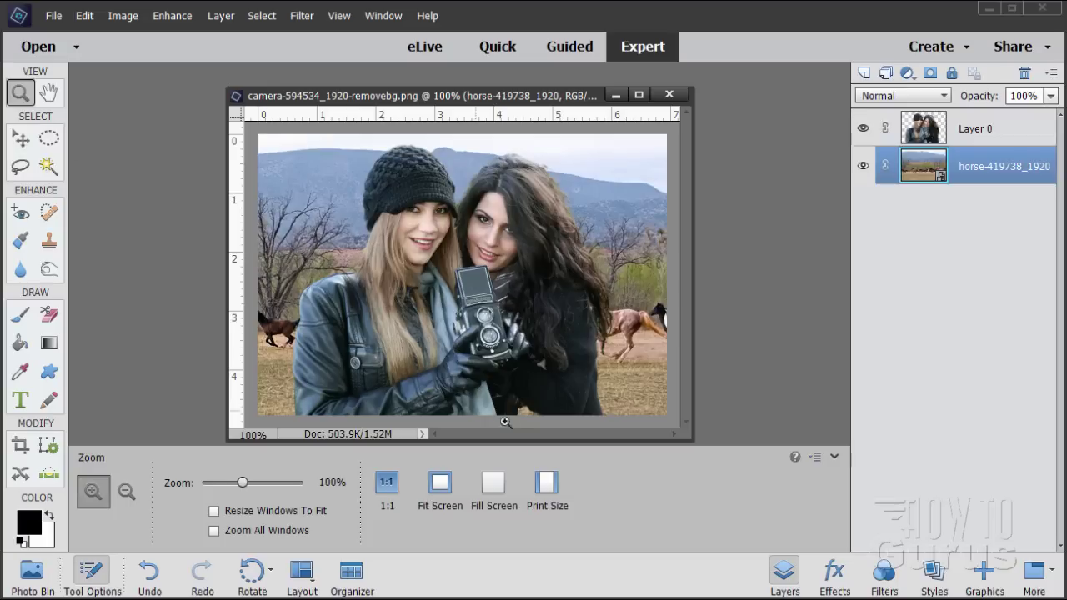
{"action": "left_click", "coordinate": [526, 418]}
{"action": "left_click", "coordinate": [527, 418]}
{"action": "left_click", "coordinate": [527, 419]}
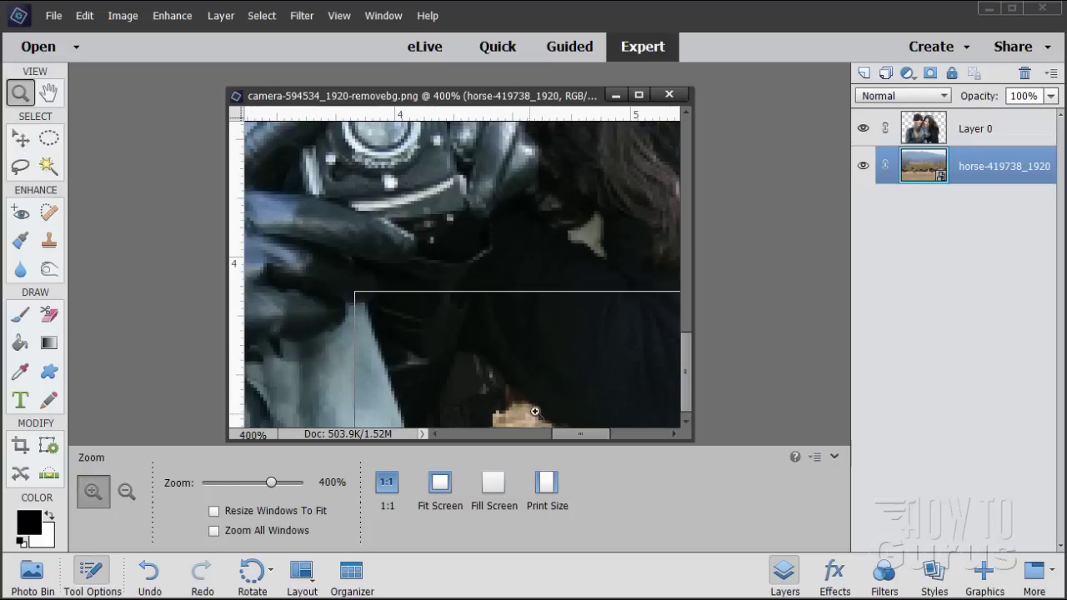
{"action": "left_click", "coordinate": [527, 418]}
{"action": "scroll", "coordinate": [691, 375], "scroll_direction": "down", "scroll_amount": 2}
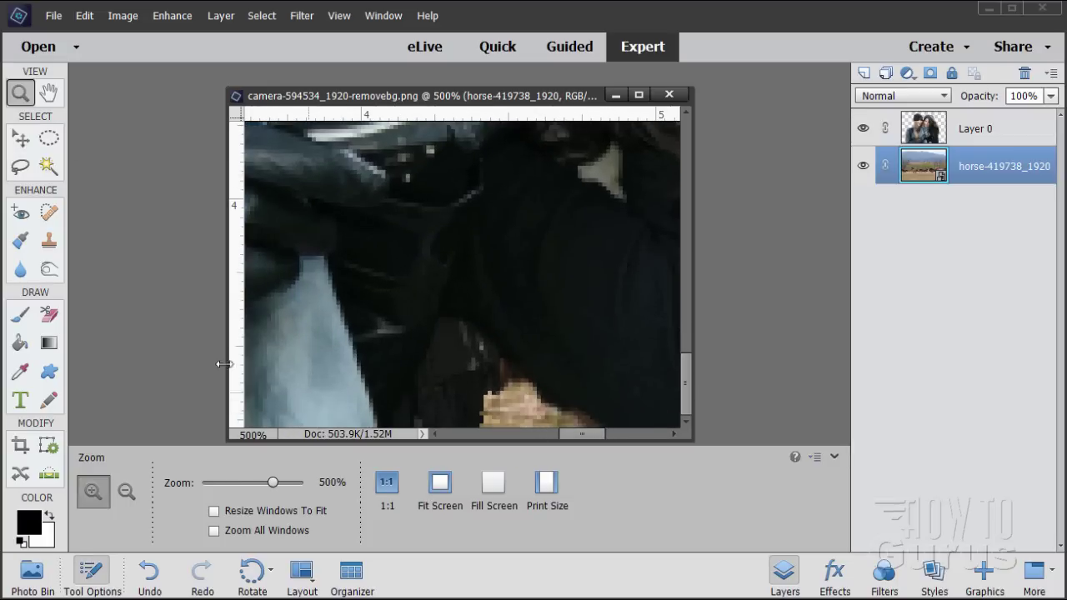
{"action": "left_click", "coordinate": [50, 244]}
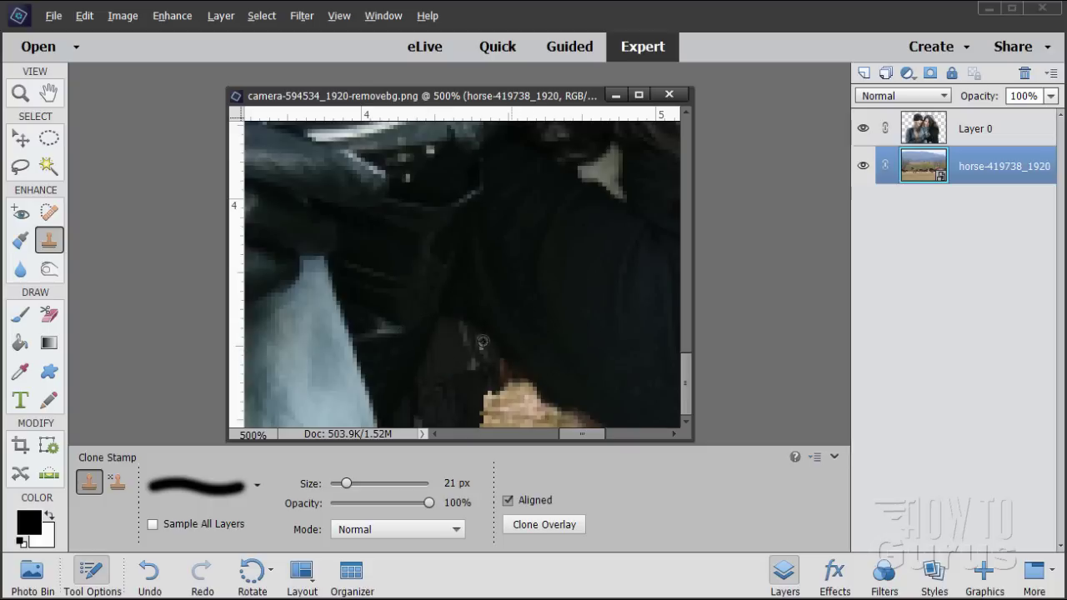
{"action": "left_click", "coordinate": [452, 359], "text": "alt"}
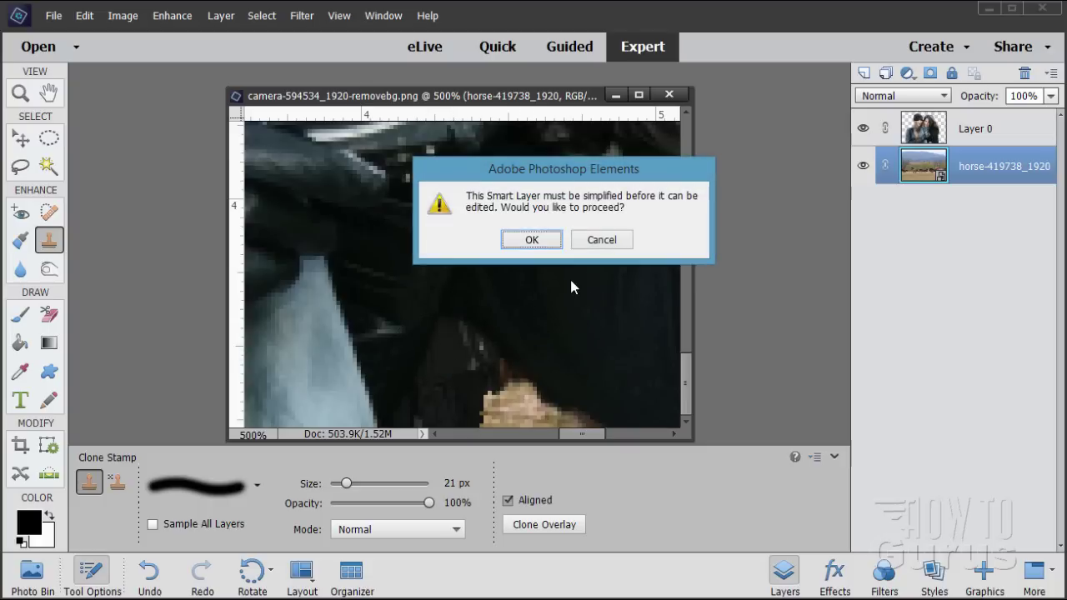
{"action": "left_click", "coordinate": [601, 239]}
{"action": "left_click", "coordinate": [963, 133]}
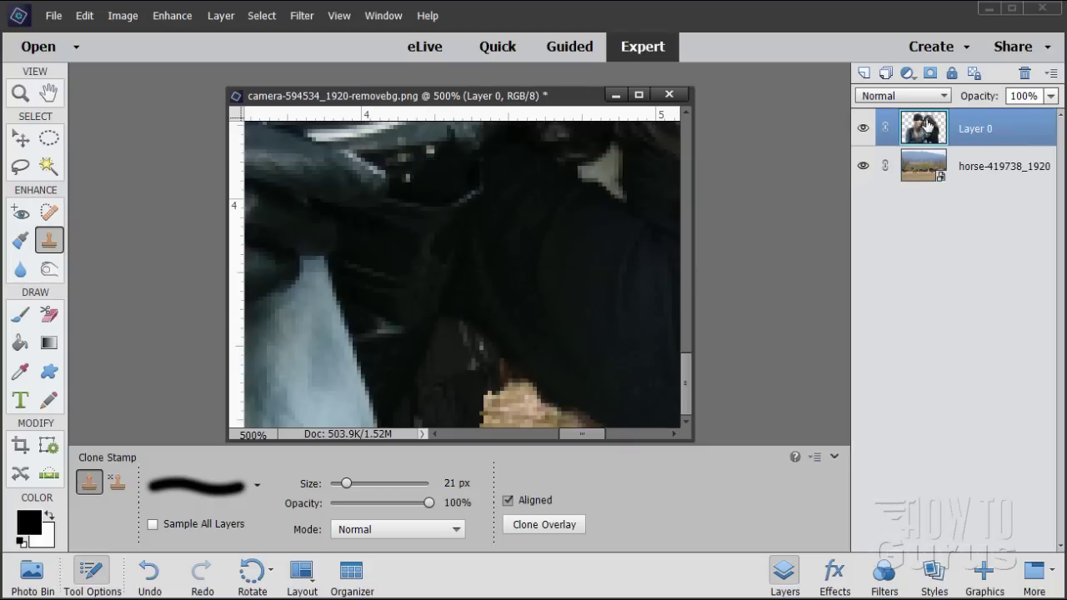
{"action": "left_click", "coordinate": [455, 354], "text": "alt"}
{"action": "mouse_move", "coordinate": [493, 411]}
{"action": "left_mouse_down"}
{"action": "mouse_move", "coordinate": [534, 406]}
{"action": "mouse_move", "coordinate": [497, 411]}
{"action": "mouse_move", "coordinate": [572, 415]}
{"action": "mouse_move", "coordinate": [441, 418]}
{"action": "mouse_move", "coordinate": [595, 416]}
{"action": "mouse_move", "coordinate": [542, 417]}
{"action": "left_mouse_up"}
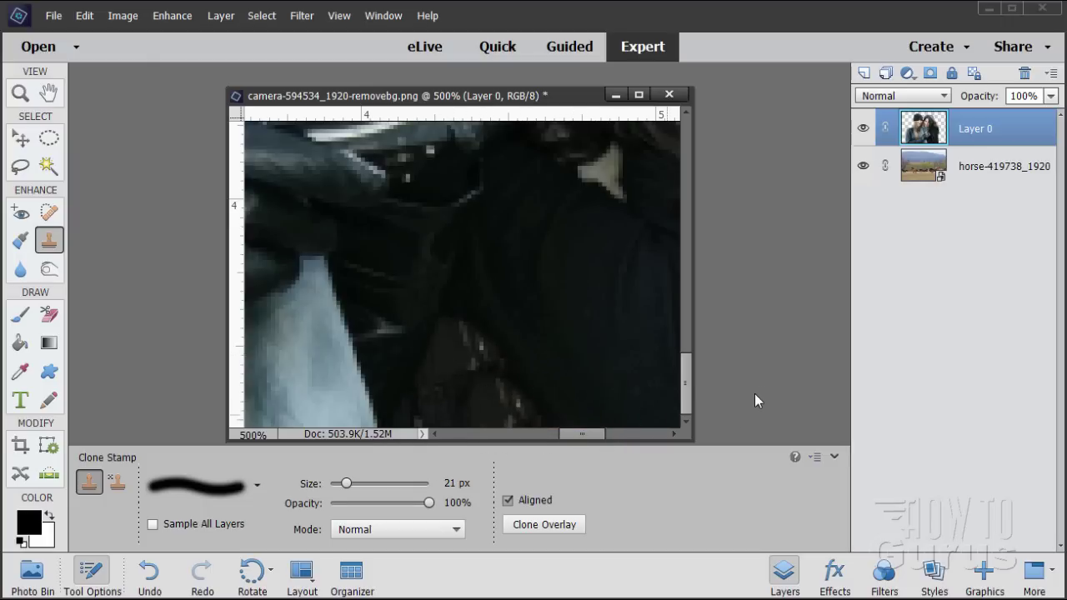
{"action": "left_click", "coordinate": [30, 95]}
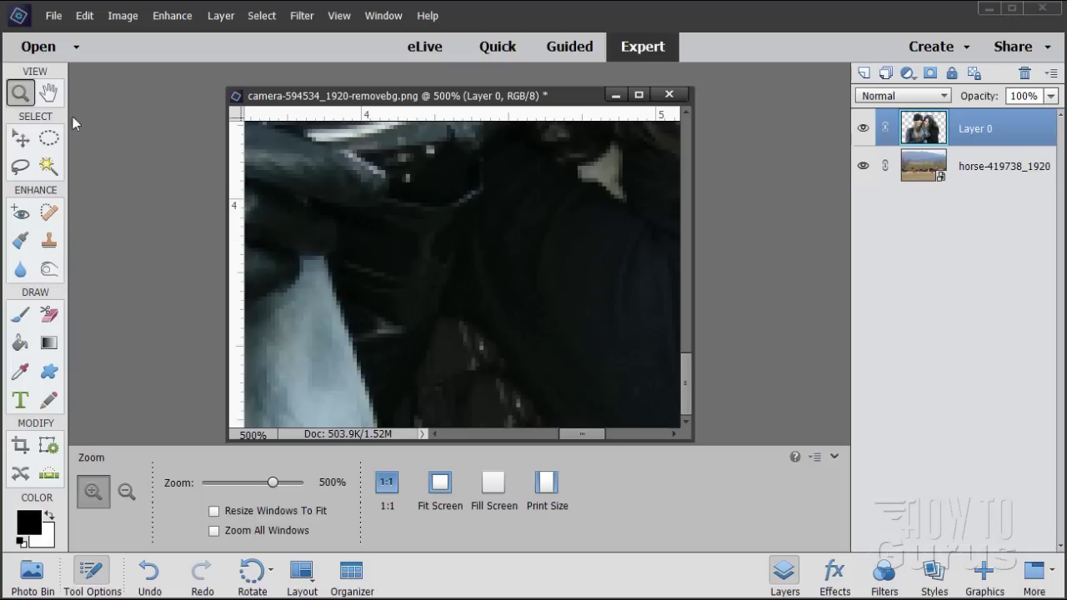
{"action": "left_click", "coordinate": [441, 482]}
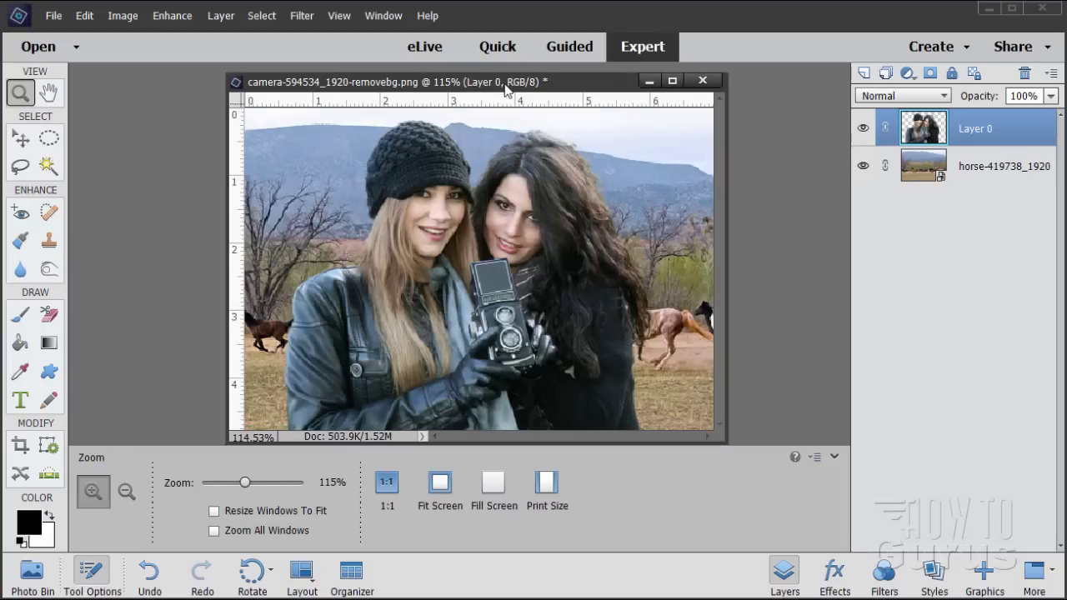
{"action": "left_click_drag", "start_coordinate": [504, 88], "coordinate": [489, 87]}
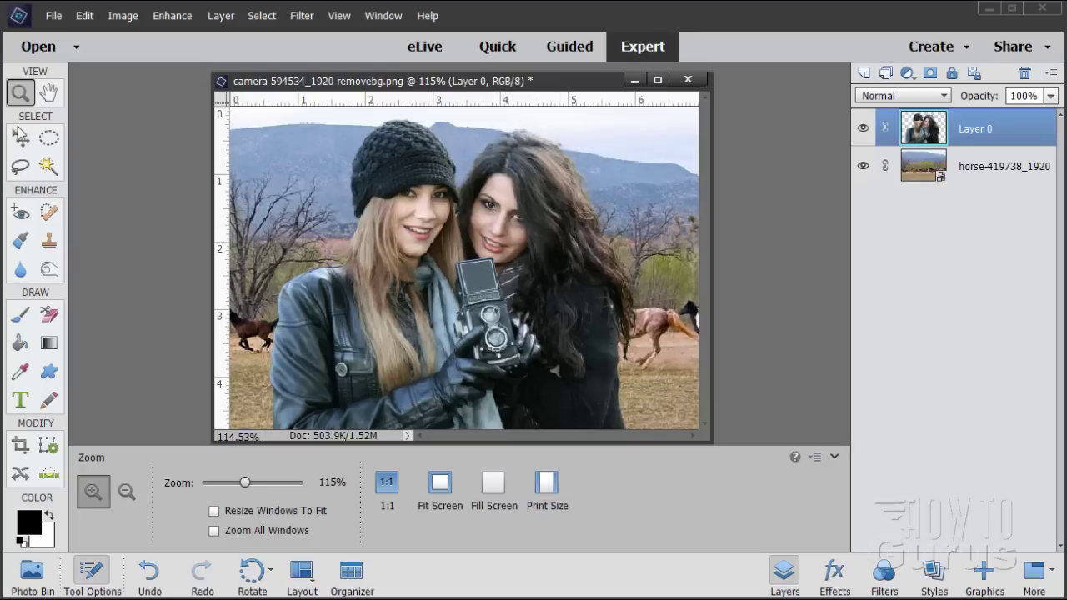
- Open the cutout beach-21815_1920-removebg.png from the Pixabay folder and place its window over the middle of the other image
{"action": "left_click", "coordinate": [20, 136]}
{"action": "left_click", "coordinate": [52, 17]}
{"action": "left_click", "coordinate": [71, 49]}
{"action": "left_click", "coordinate": [557, 84]}
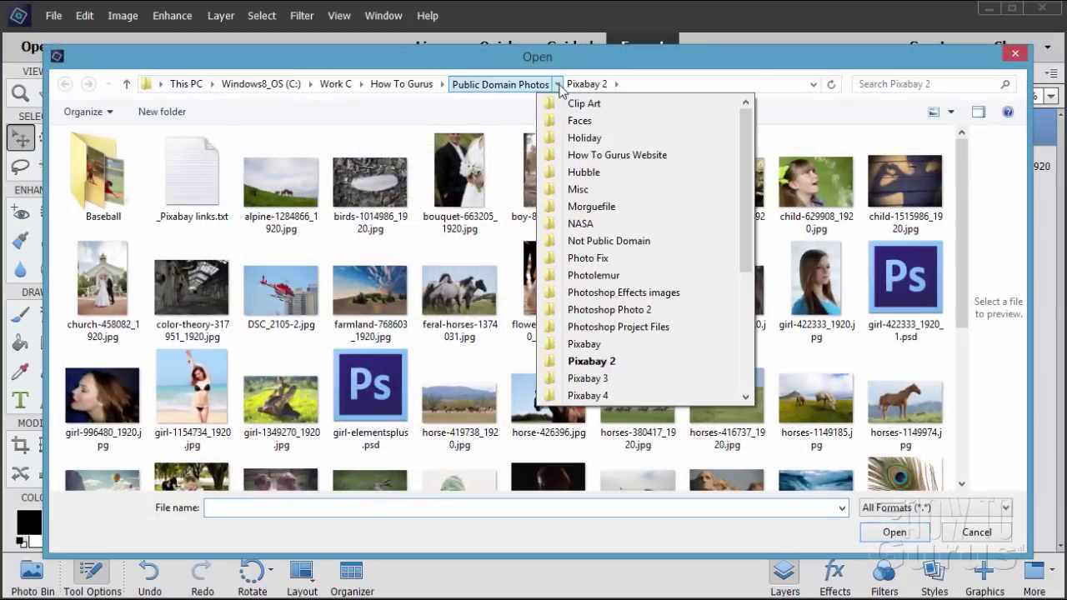
{"action": "left_click", "coordinate": [588, 345]}
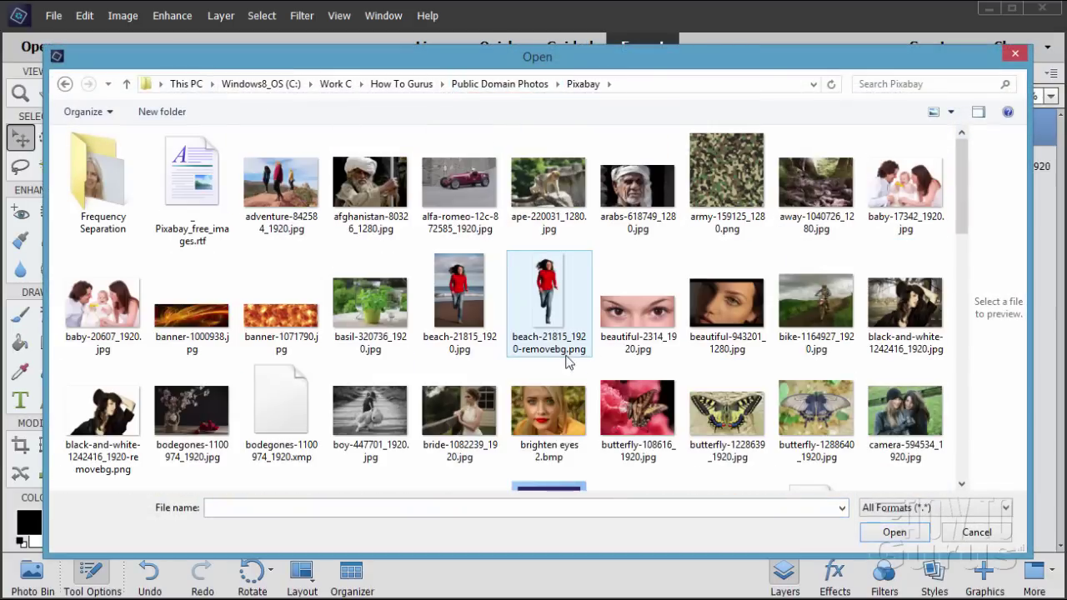
{"action": "left_click", "coordinate": [556, 317]}
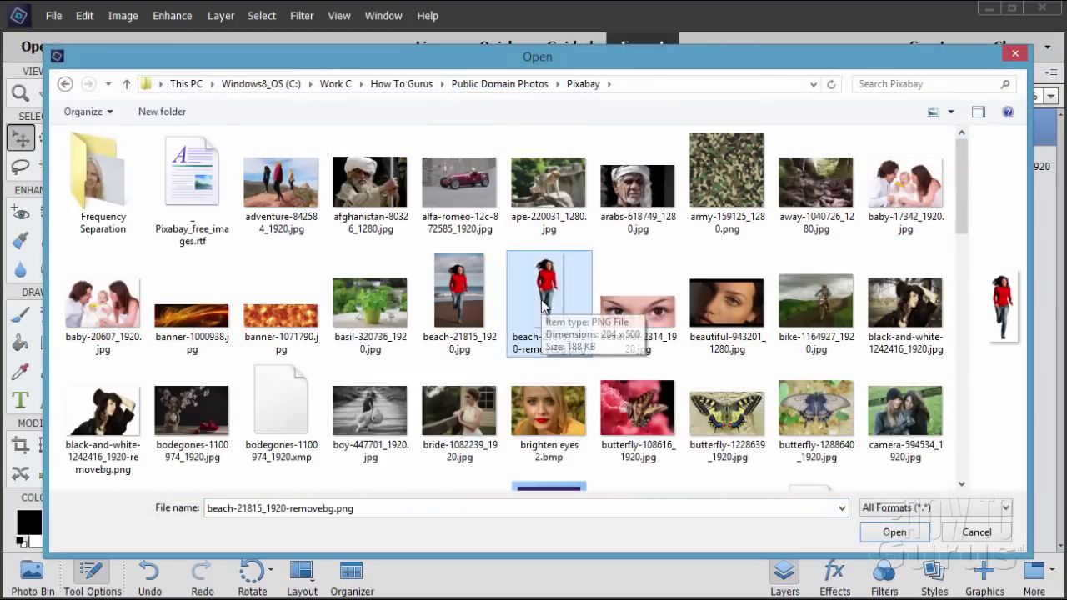
{"action": "left_click", "coordinate": [892, 534]}
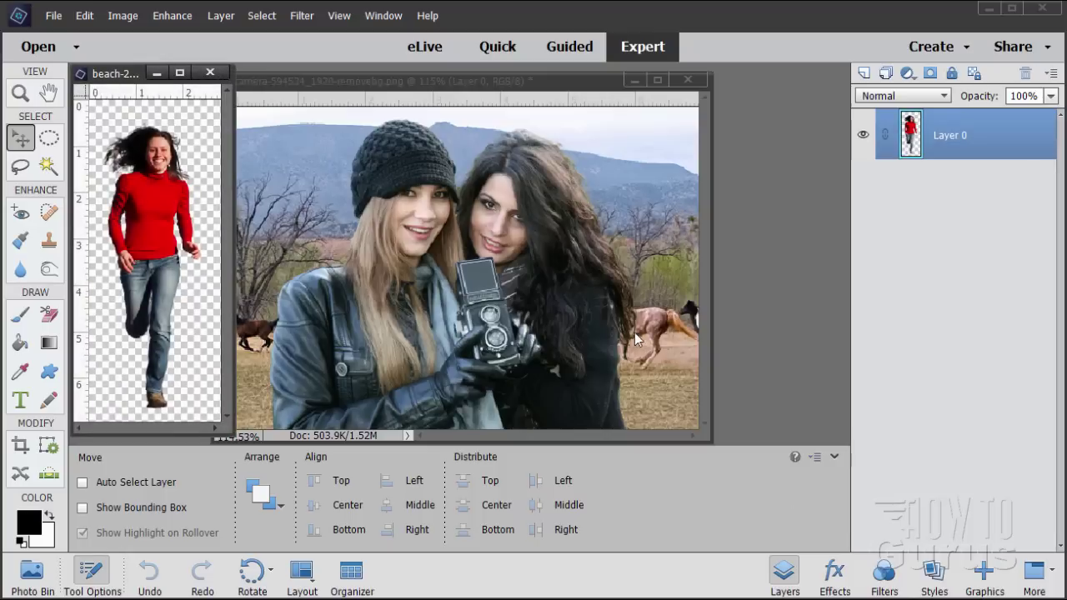
{"action": "left_click_drag", "start_coordinate": [118, 81], "coordinate": [463, 134]}
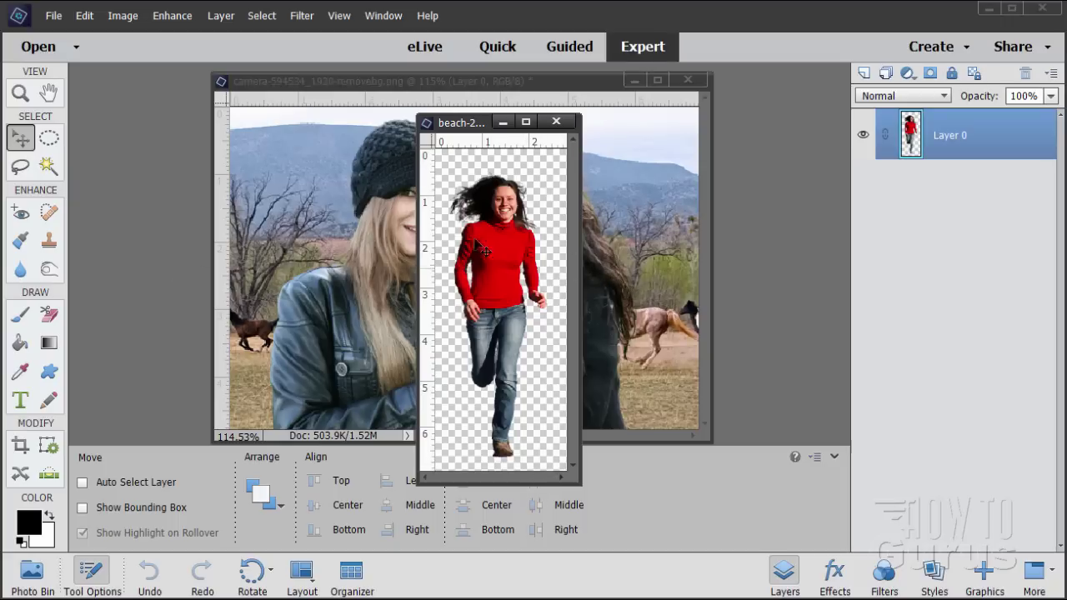
- Widen the running woman's canvas to 500 pixels, keeping the image anchored at the center
{"action": "left_click", "coordinate": [121, 15]}
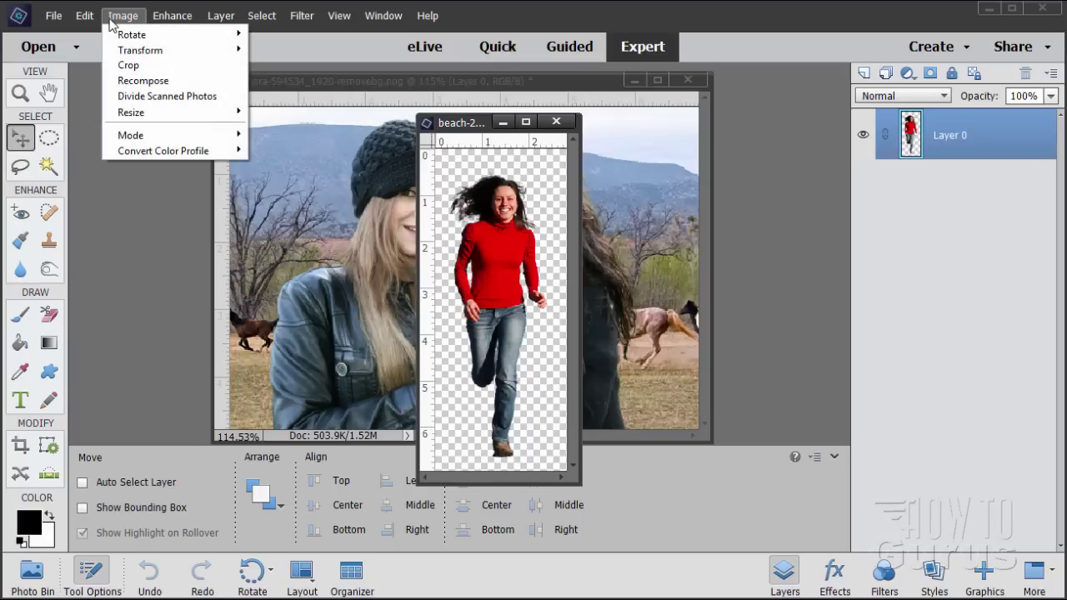
{"action": "mouse_move", "coordinate": [154, 122]}
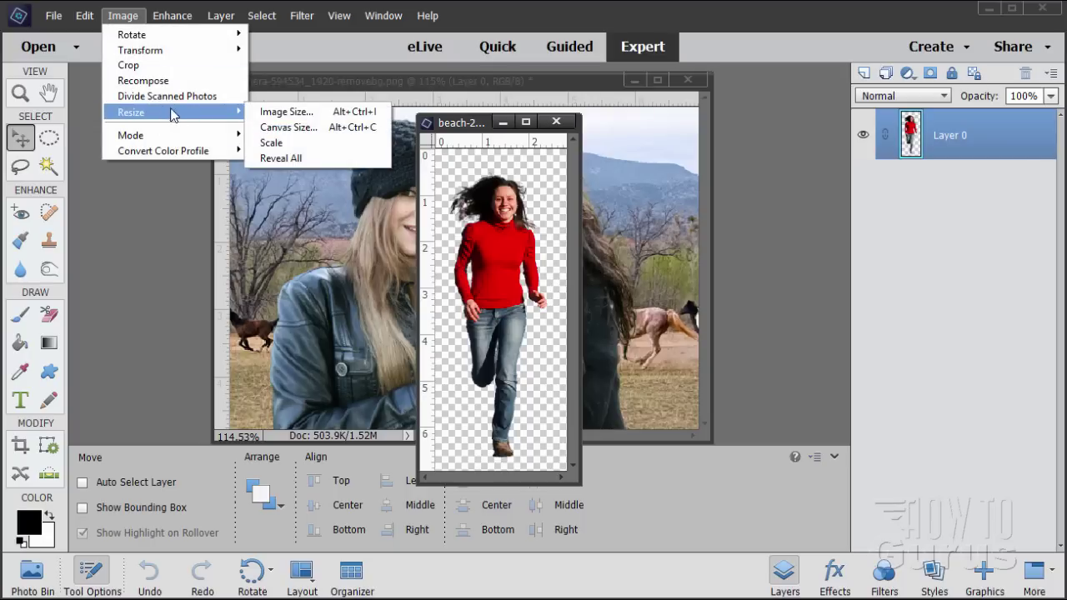
{"action": "left_click", "coordinate": [293, 128]}
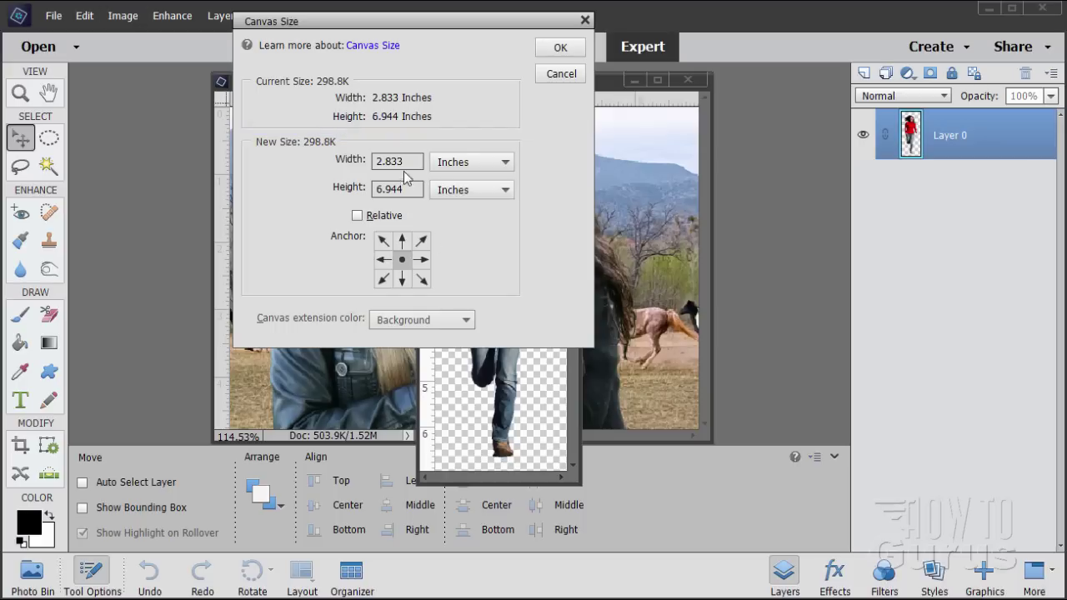
{"action": "left_click", "coordinate": [475, 162]}
{"action": "left_click", "coordinate": [474, 191]}
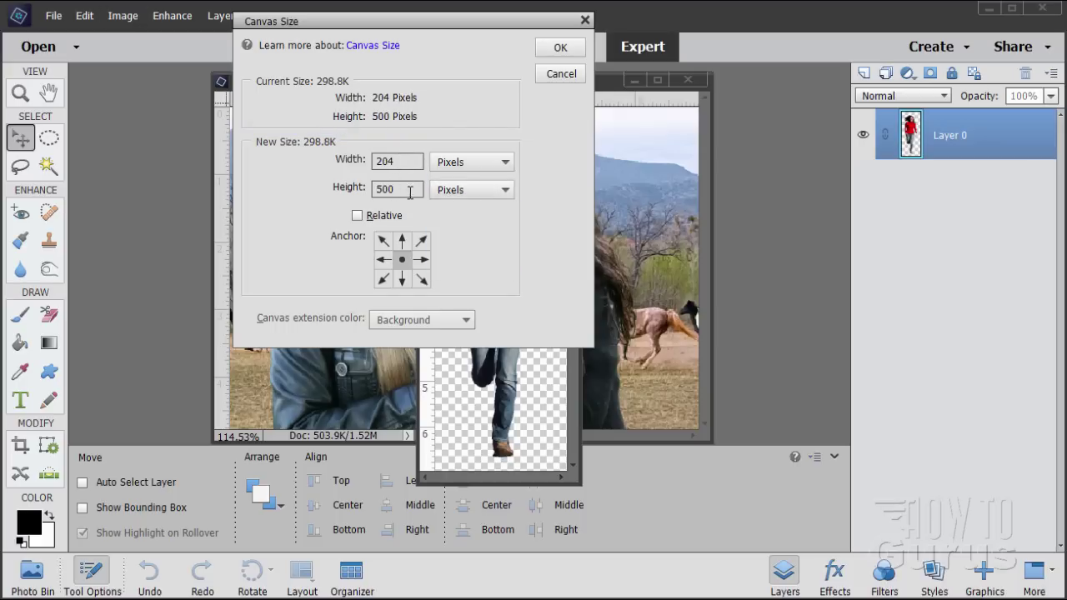
{"action": "left_click_drag", "start_coordinate": [409, 160], "coordinate": [314, 162]}
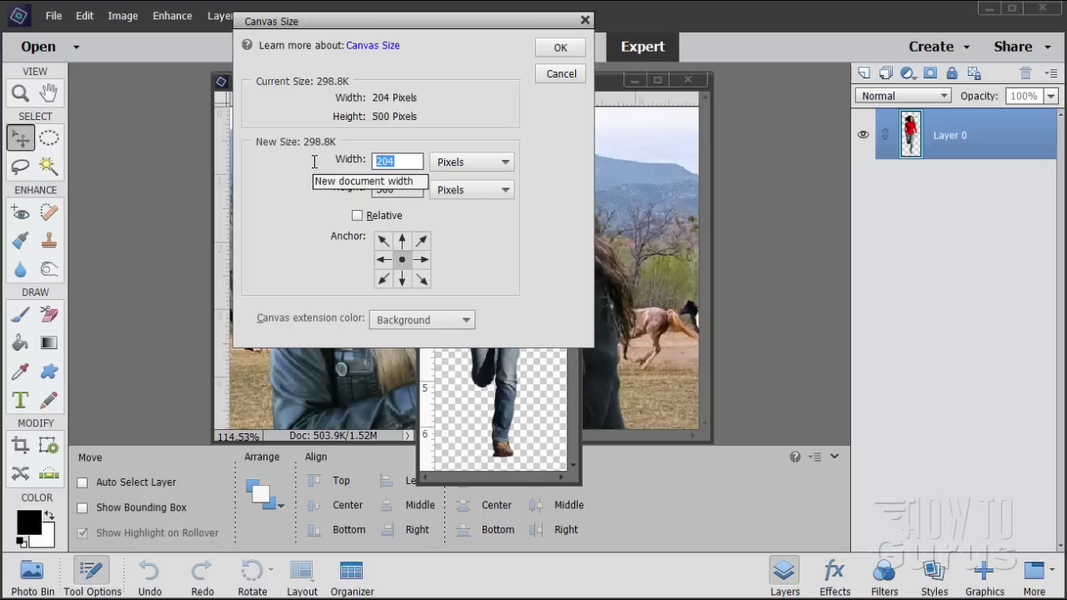
{"action": "type", "text": "500"}
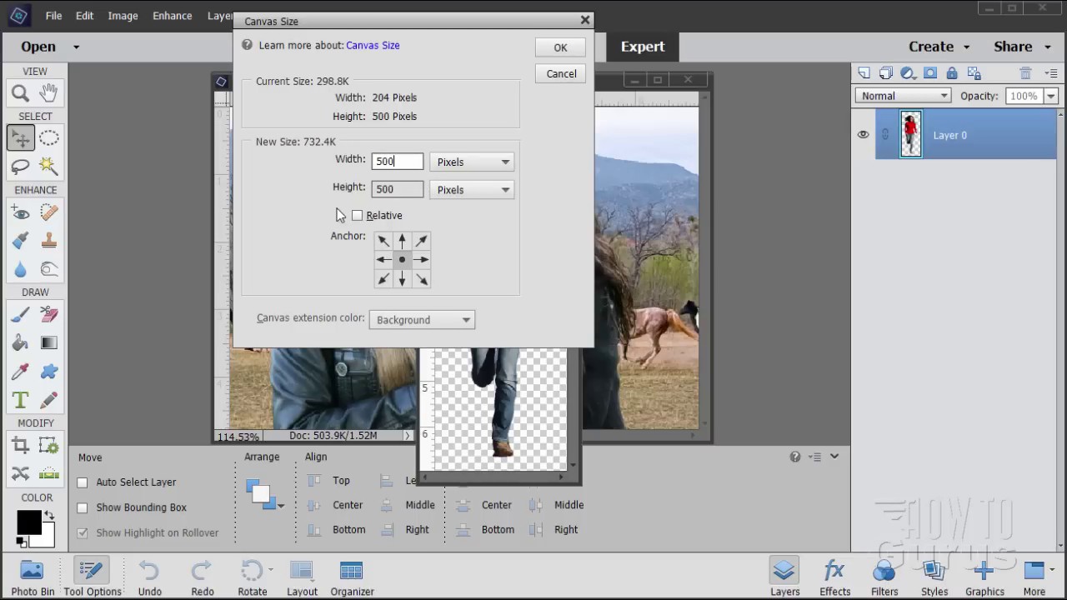
{"action": "left_click", "coordinate": [559, 46]}
{"action": "left_click_drag", "start_coordinate": [604, 81], "coordinate": [537, 128]}
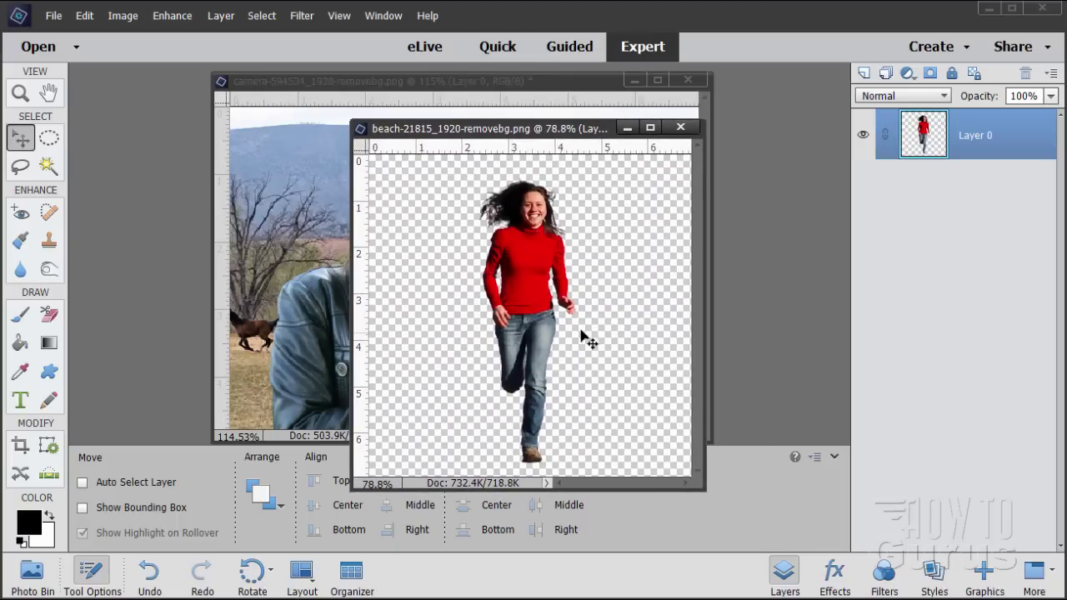
- Place the photo horses-416737_1920.jpg from the Pixabay 2 folder into the running woman's image
{"action": "left_click", "coordinate": [51, 17]}
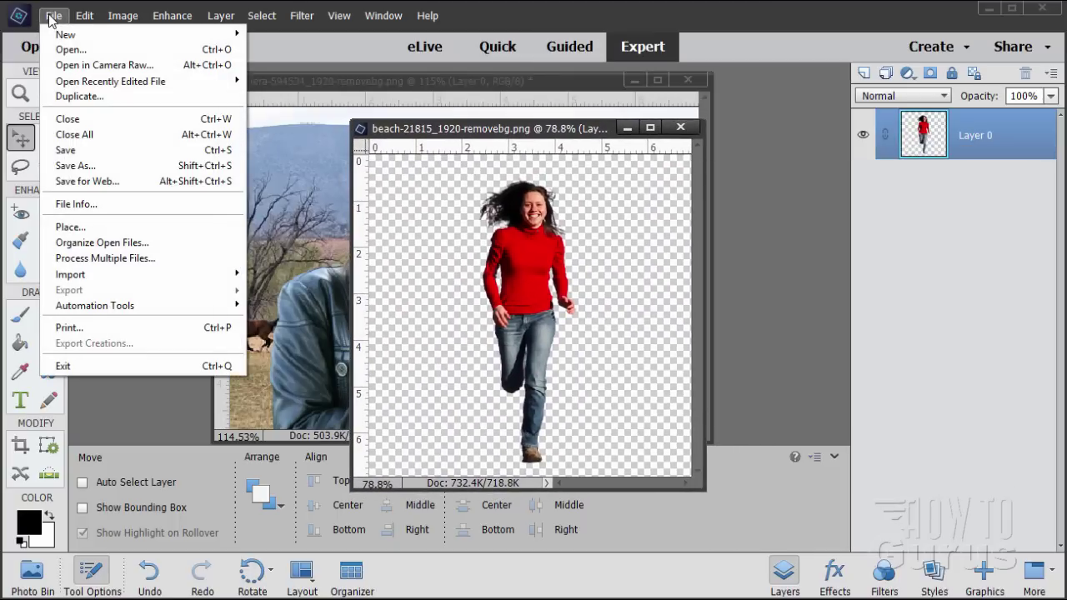
{"action": "left_click", "coordinate": [100, 227]}
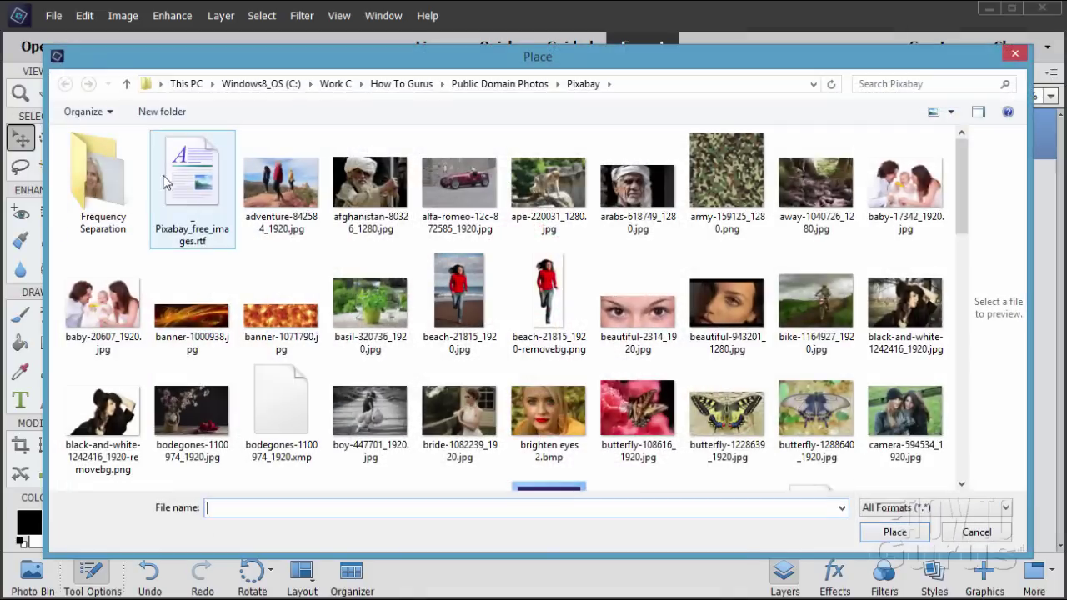
{"action": "left_click", "coordinate": [558, 84]}
{"action": "left_click", "coordinate": [592, 364]}
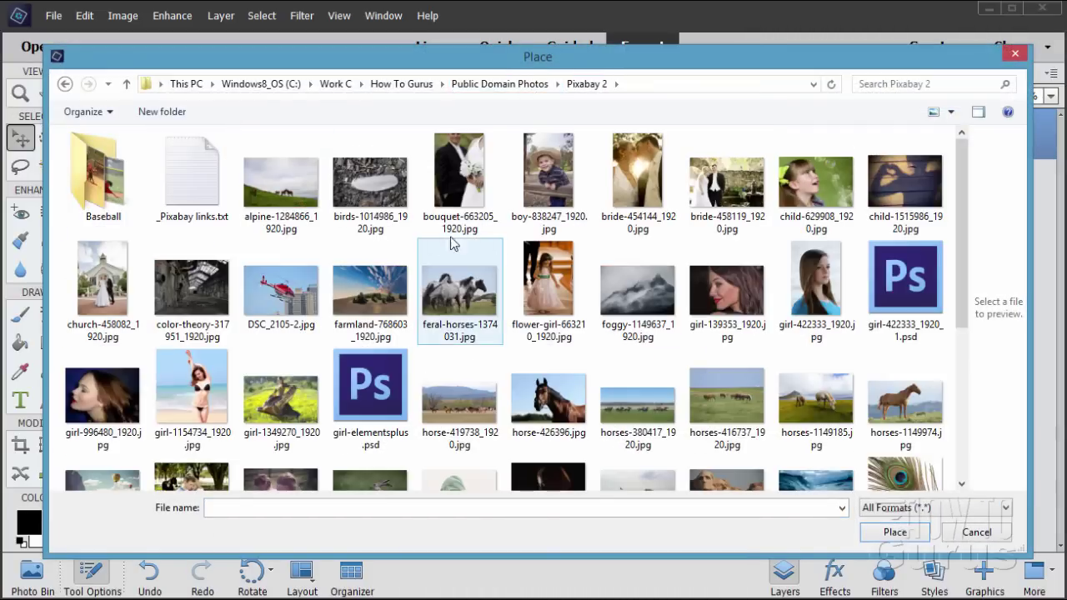
{"action": "scroll", "coordinate": [955, 284], "scroll_direction": "down", "scroll_amount": 3}
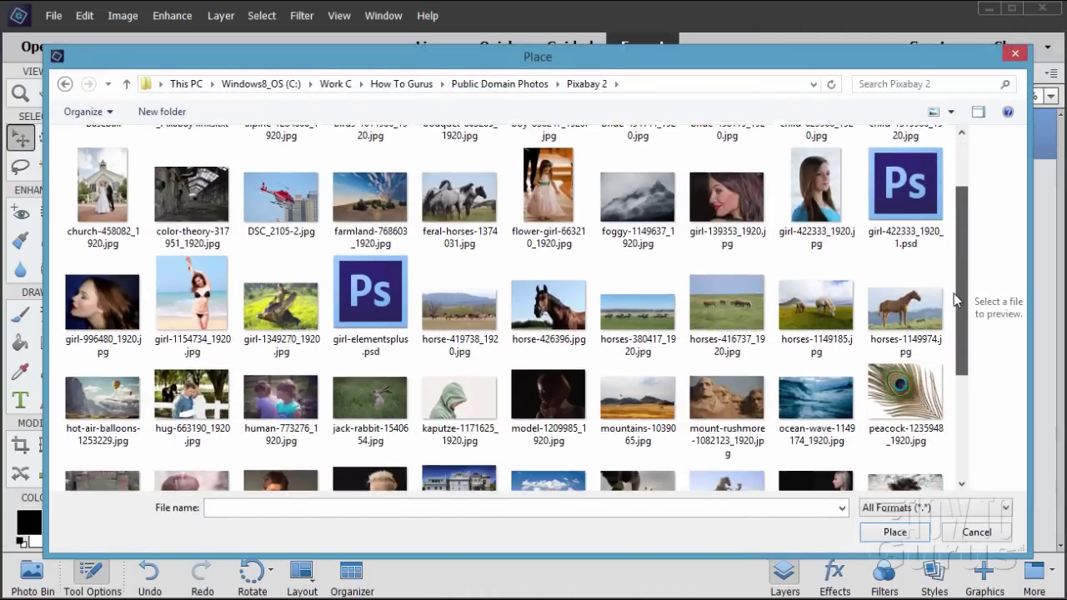
{"action": "left_click_drag", "start_coordinate": [963, 334], "coordinate": [961, 281]}
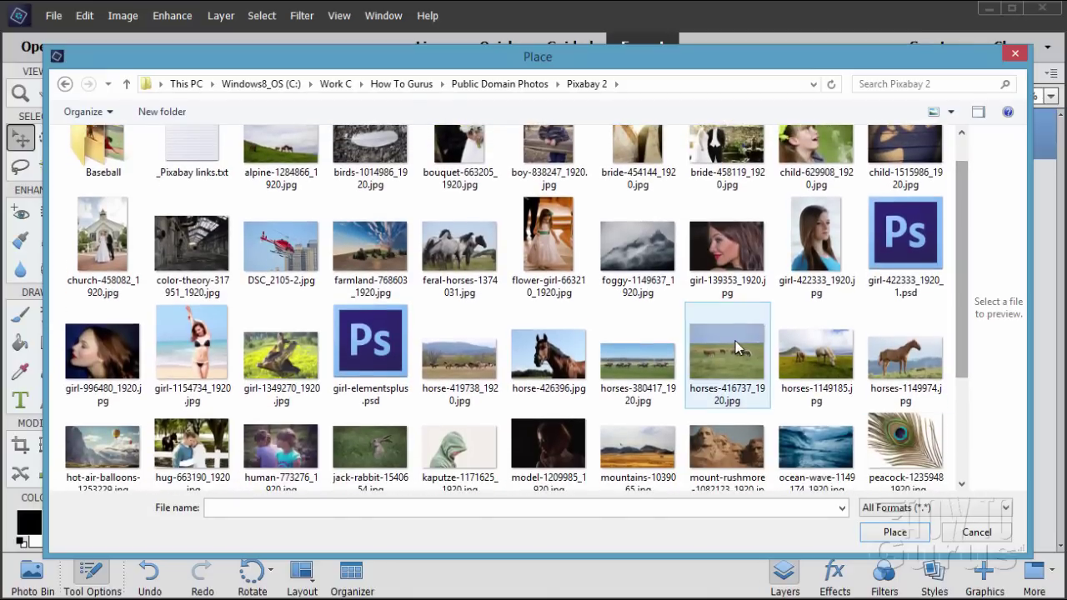
{"action": "left_click", "coordinate": [710, 345]}
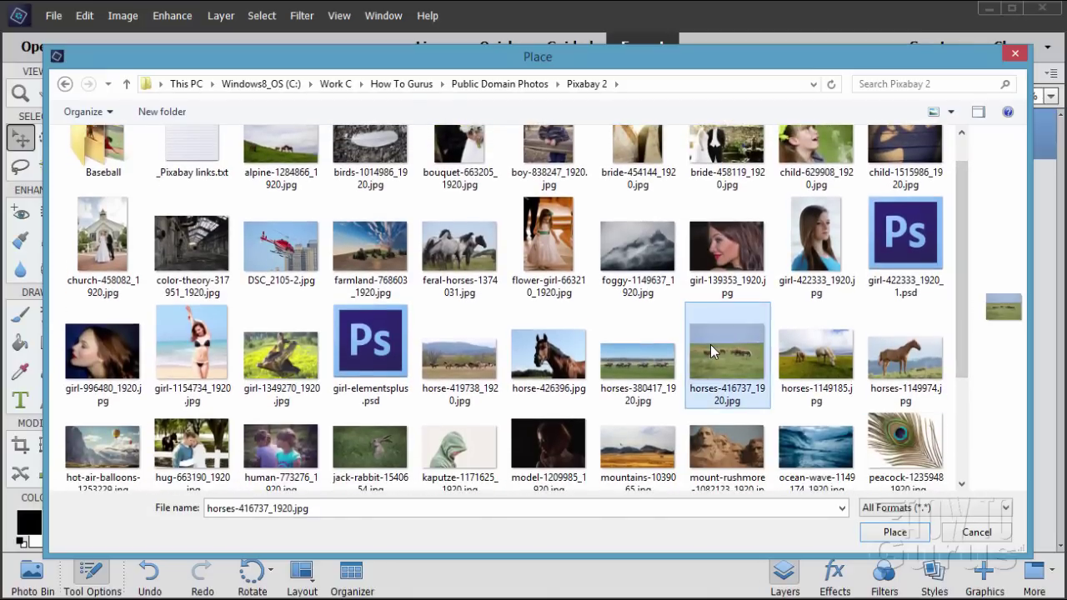
{"action": "left_click", "coordinate": [893, 533]}
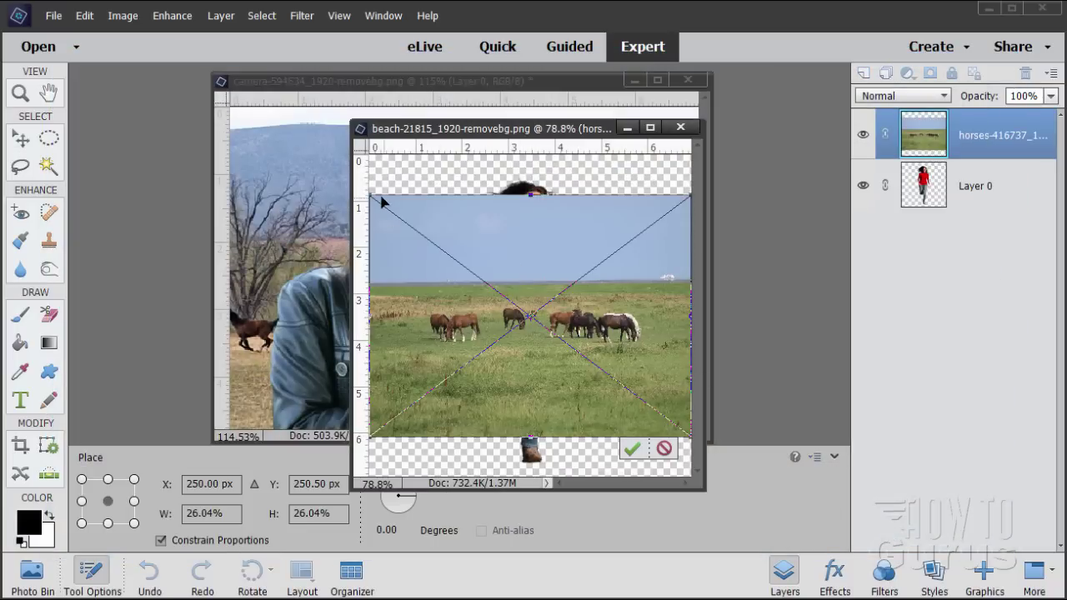
- Enlarge the placed photo of grazing horses proportionally to cover the whole canvas and commit the placement
{"action": "left_click_drag", "start_coordinate": [371, 197], "coordinate": [312, 162]}
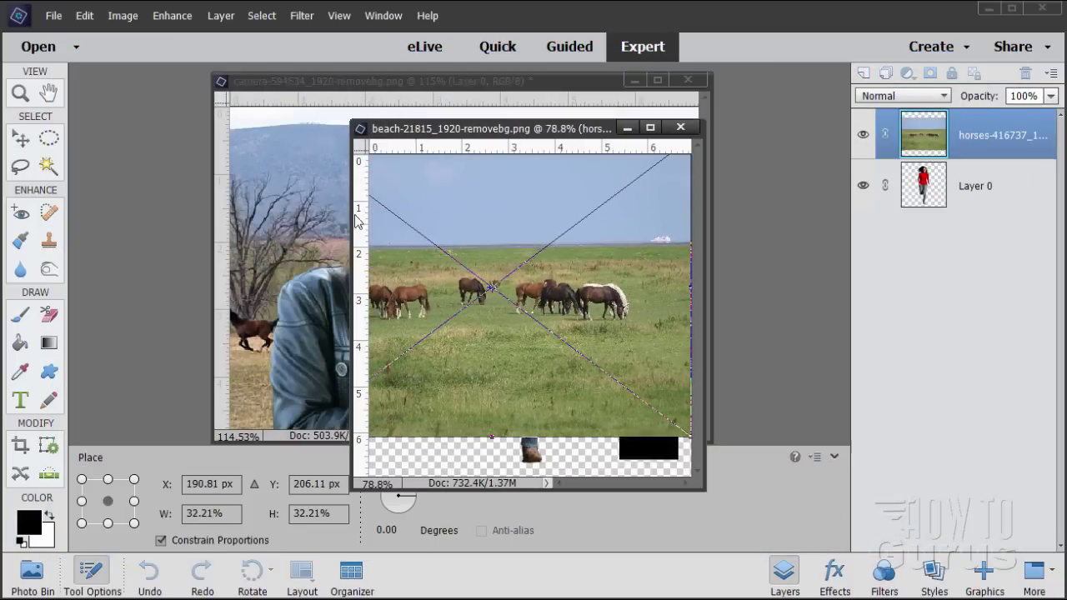
{"action": "left_click_drag", "start_coordinate": [689, 436], "coordinate": [748, 485]}
{"action": "left_click", "coordinate": [645, 465]}
- Put the horse photo's layer beneath the cutout, and shift the woman slightly down so her foot nears the canvas's lower edge
{"action": "left_click_drag", "start_coordinate": [965, 140], "coordinate": [961, 203]}
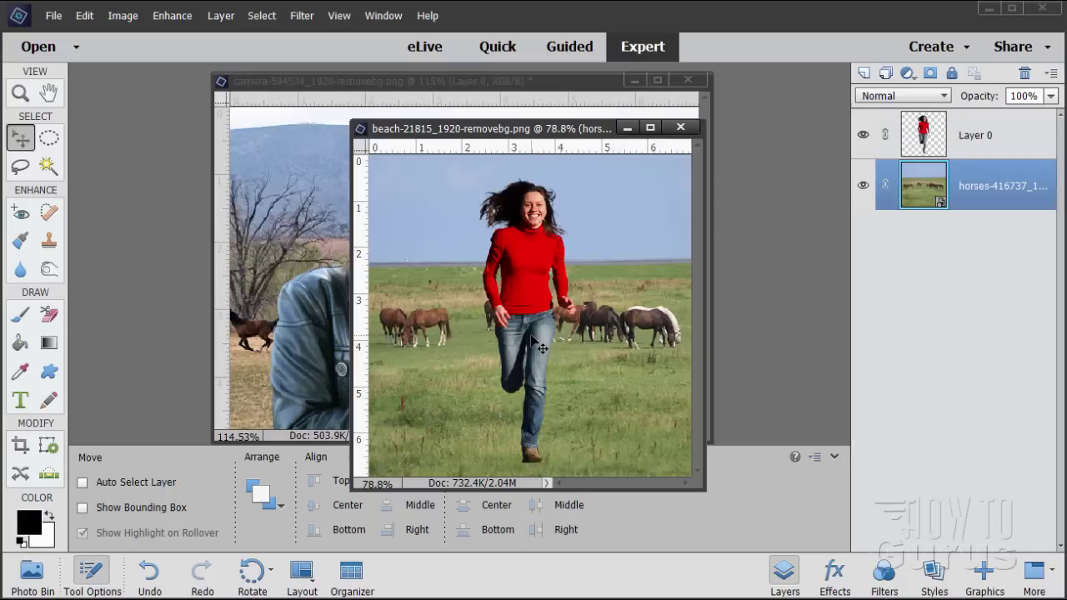
{"action": "left_click", "coordinate": [923, 150]}
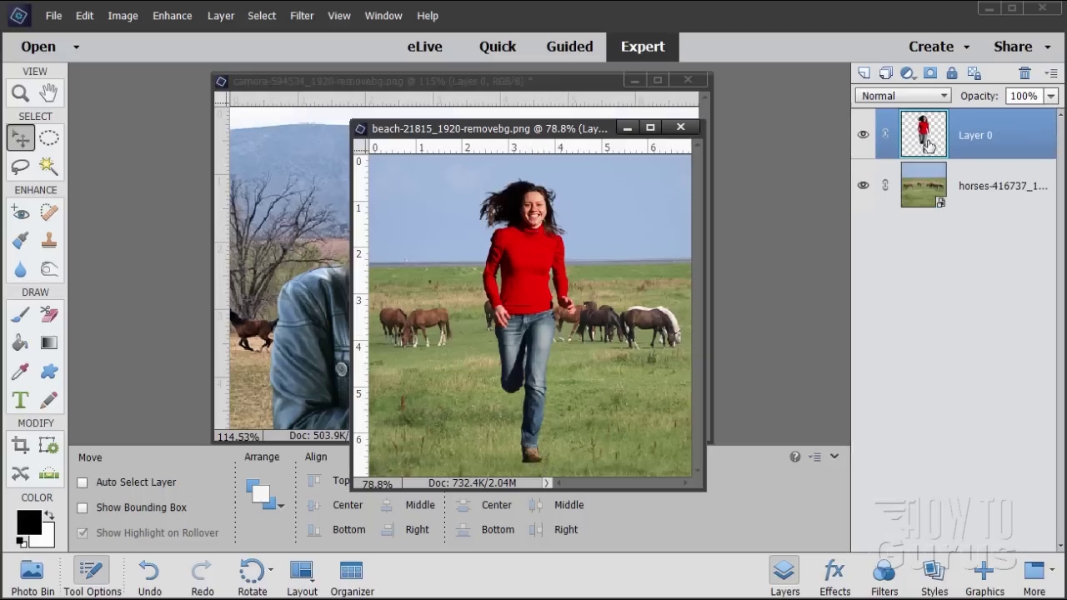
{"action": "left_click_drag", "start_coordinate": [535, 299], "coordinate": [539, 316]}
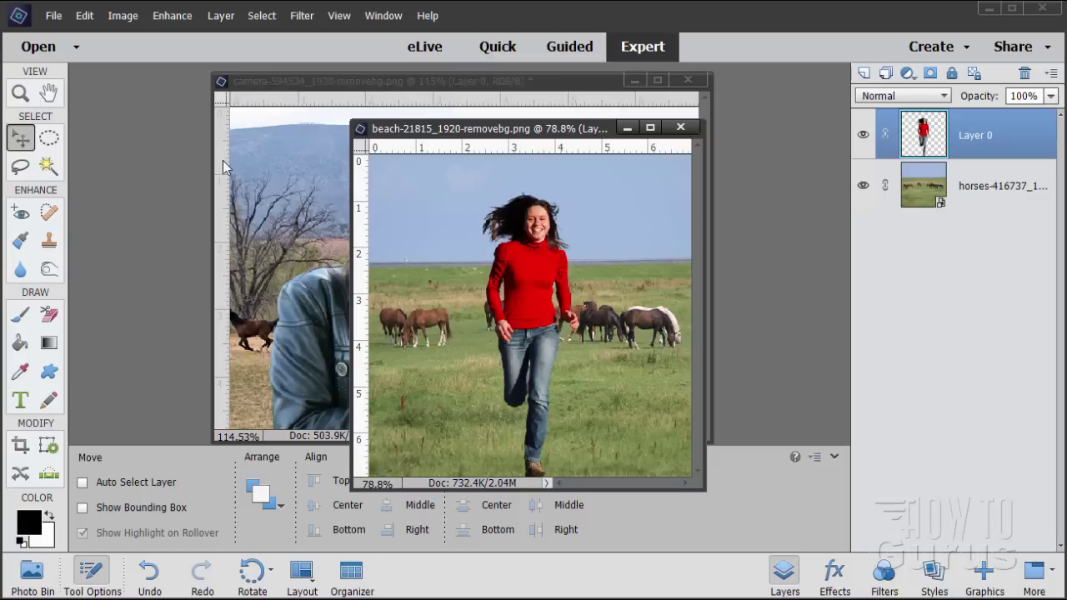
- Examine the woman's cutout edges at 400% along the hair, sleeves, hands and jeans, then fit the whole image back in view
{"action": "key", "text": "z"}
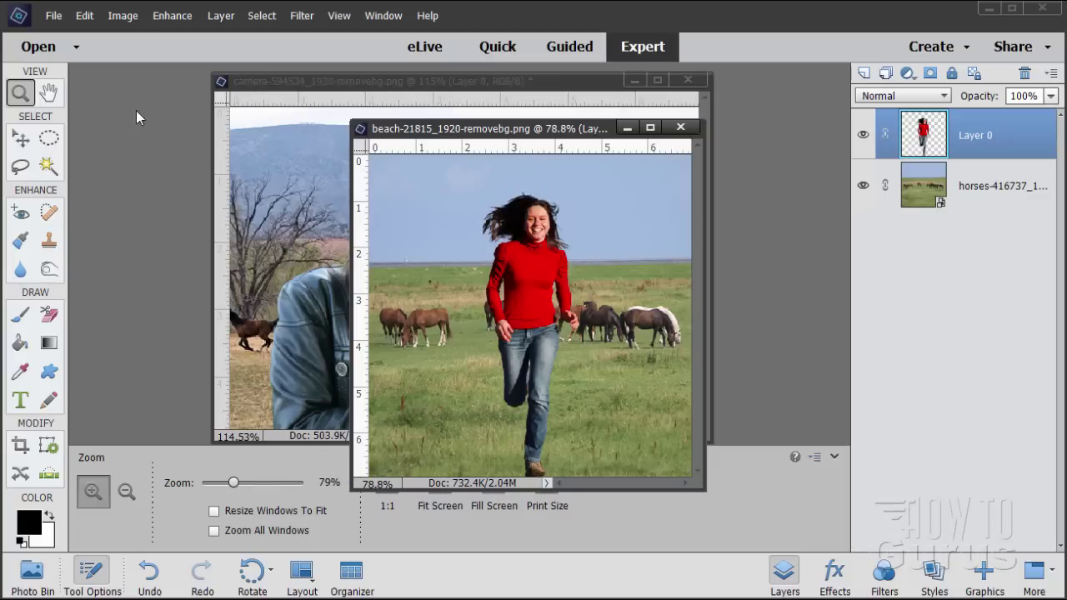
{"action": "left_click", "coordinate": [505, 248]}
{"action": "left_click", "coordinate": [504, 248]}
{"action": "left_click", "coordinate": [505, 254]}
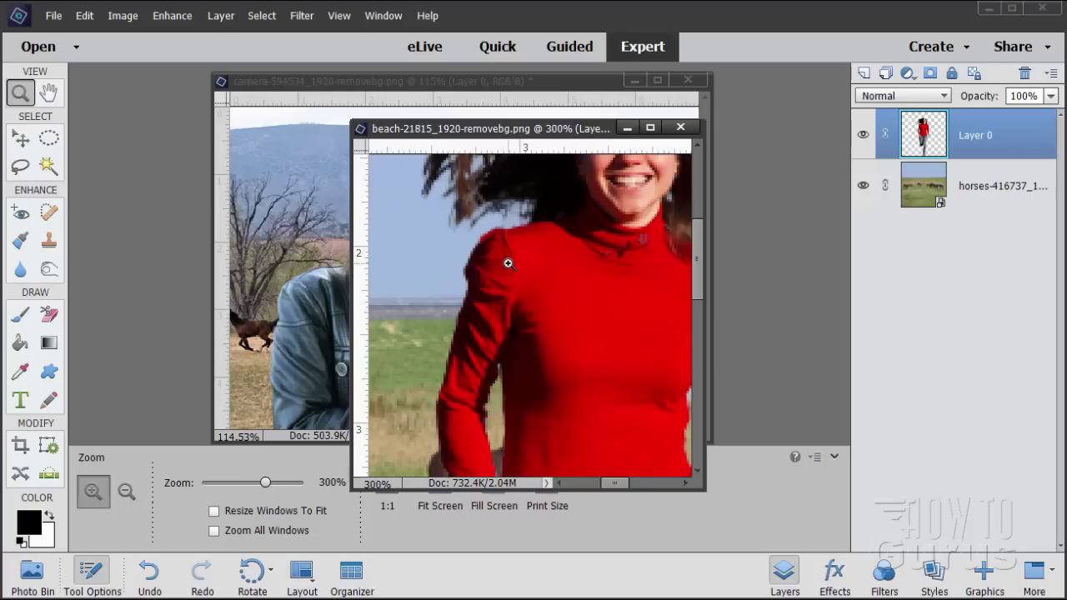
{"action": "scroll", "coordinate": [508, 262], "scroll_direction": "up", "scroll_amount": 3}
{"action": "left_click", "coordinate": [472, 242]}
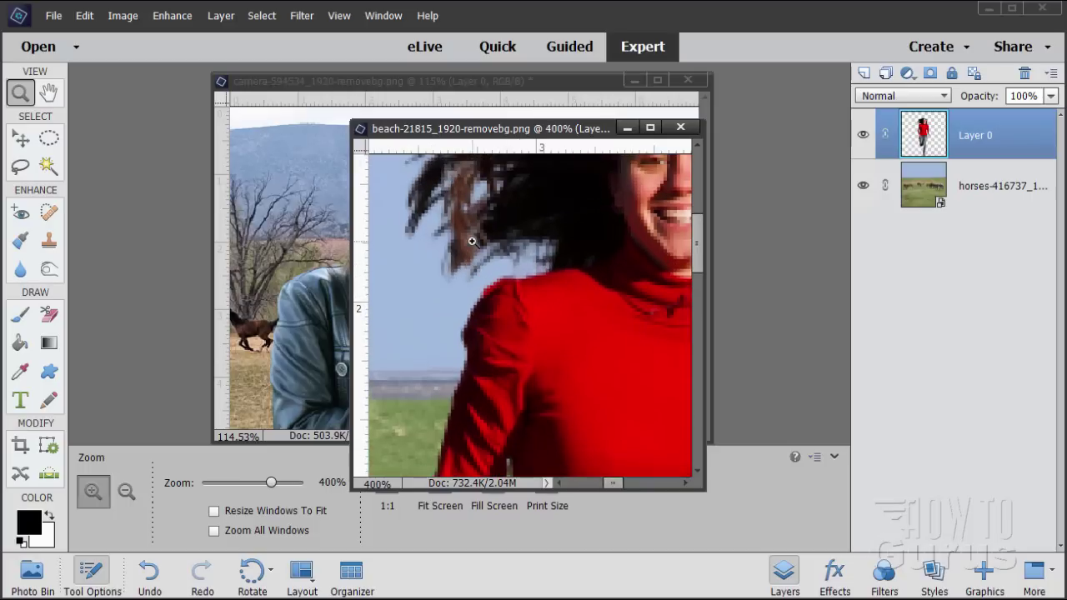
{"action": "scroll", "coordinate": [472, 241], "scroll_direction": "up", "scroll_amount": 3}
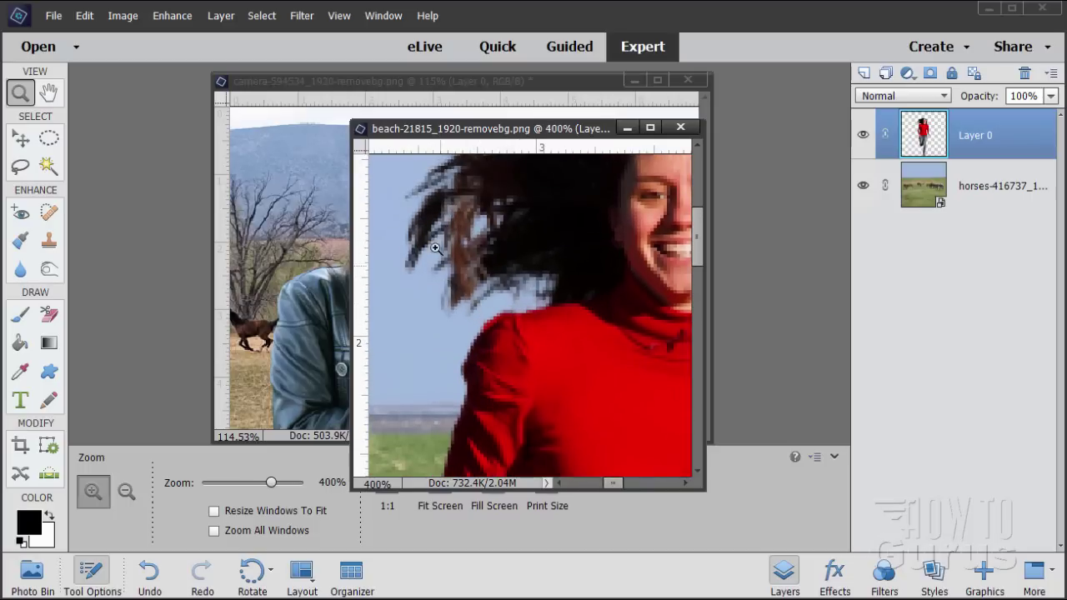
{"action": "scroll", "coordinate": [477, 254], "scroll_direction": "up", "scroll_amount": 3}
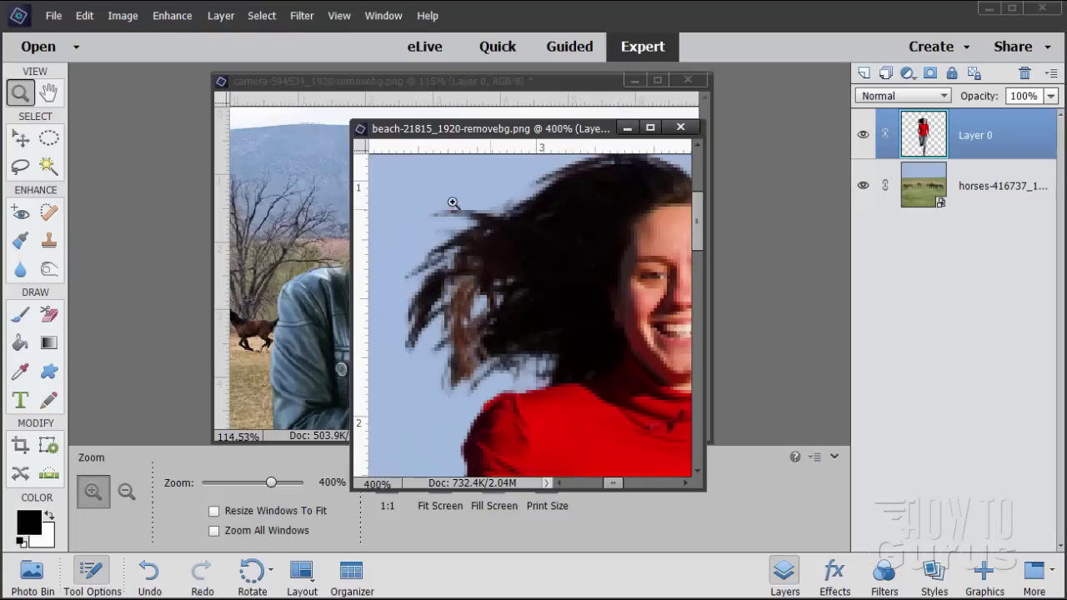
{"action": "scroll", "coordinate": [446, 284], "scroll_direction": "down", "scroll_amount": 5}
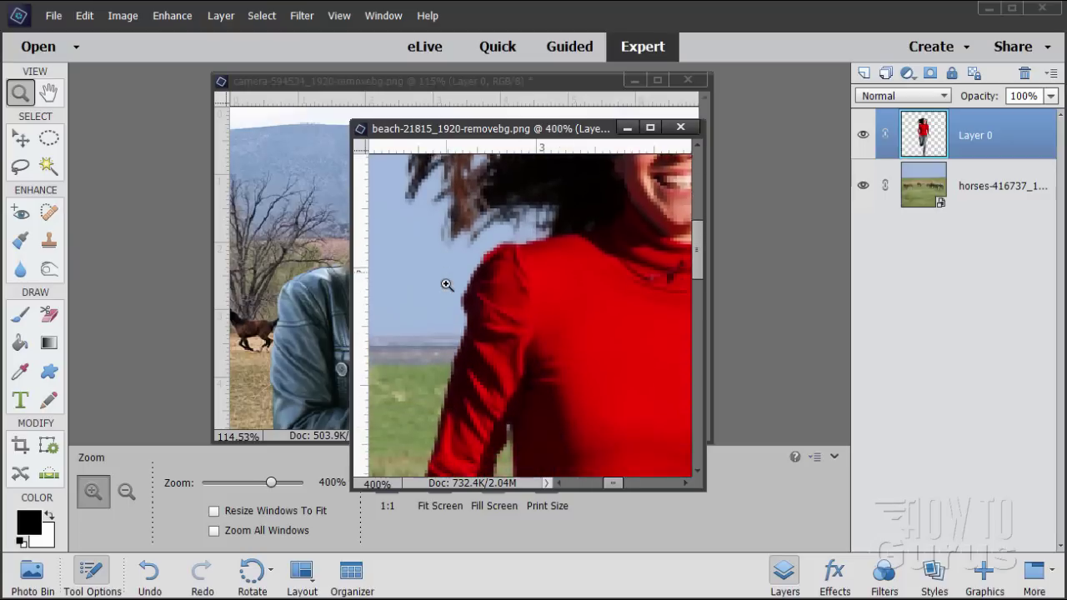
{"action": "scroll", "coordinate": [446, 284], "scroll_direction": "down", "scroll_amount": 8}
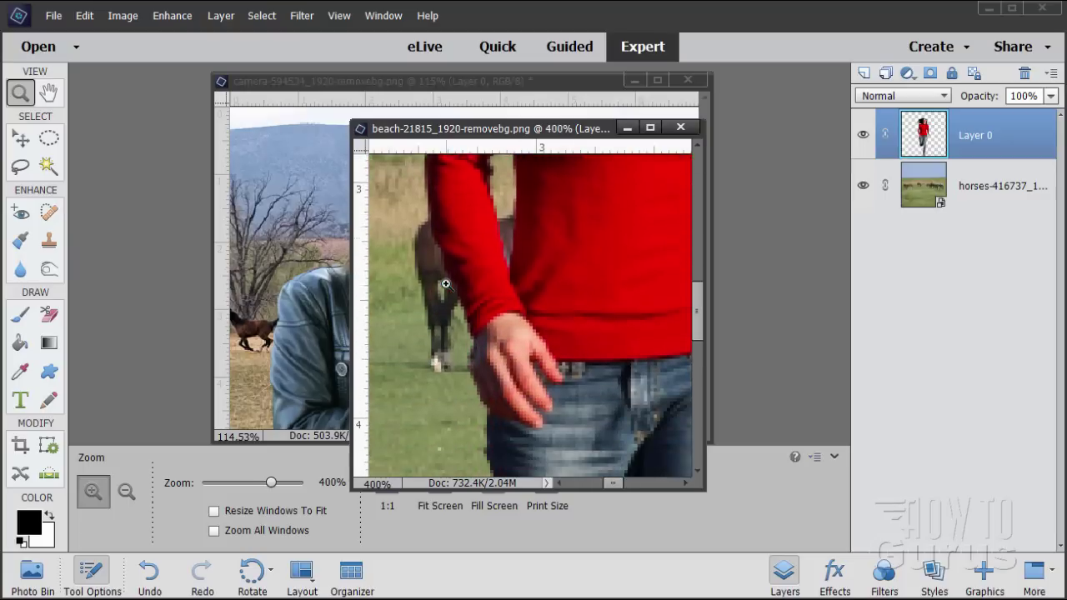
{"action": "scroll", "coordinate": [446, 284], "scroll_direction": "down", "scroll_amount": 8}
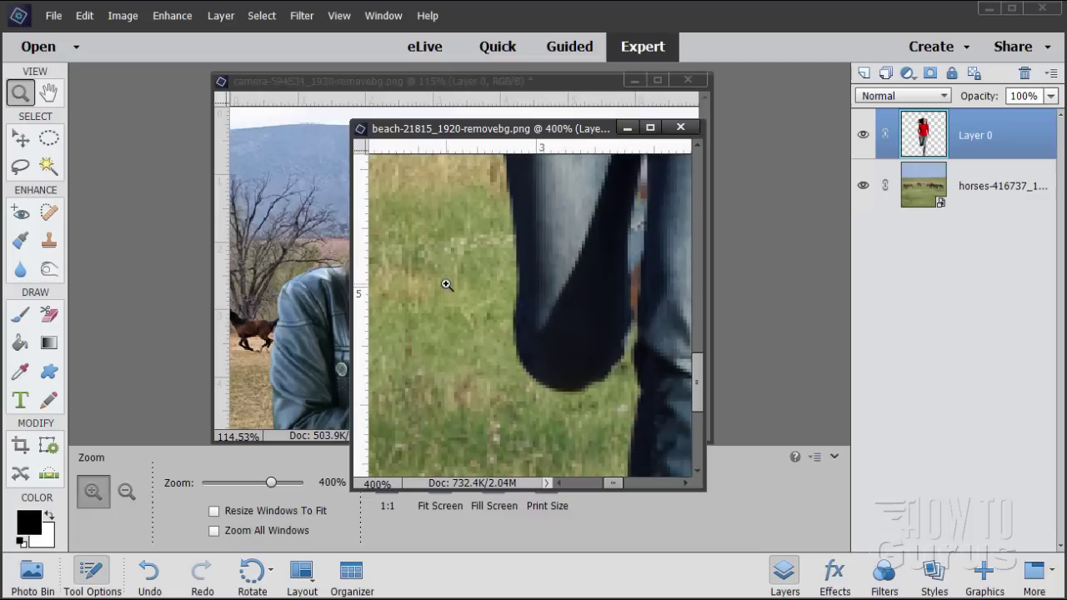
{"action": "scroll", "coordinate": [671, 349], "scroll_direction": "up", "scroll_amount": 3}
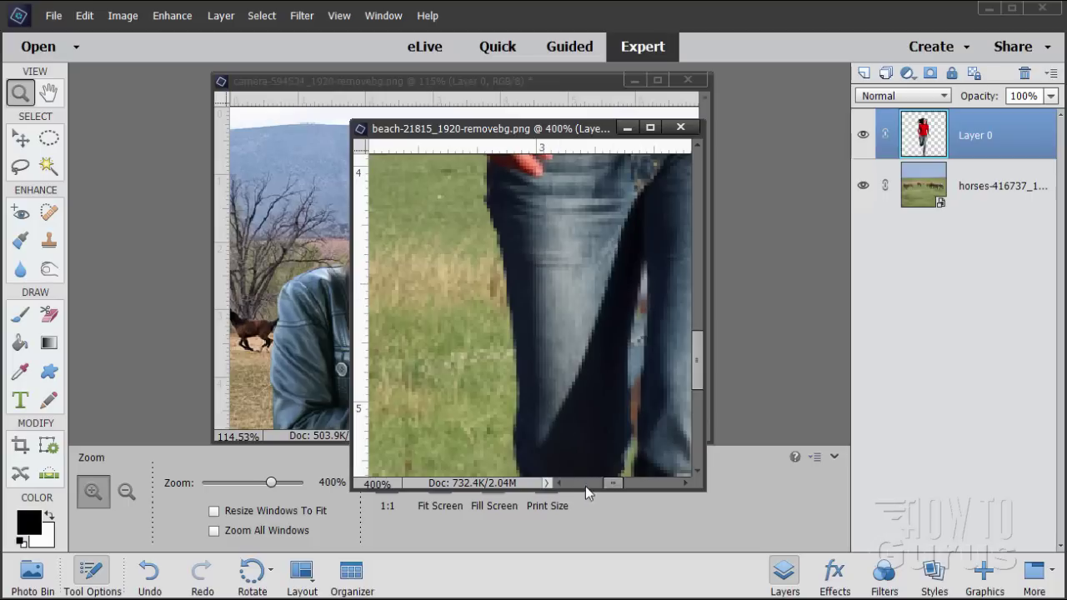
{"action": "left_click_drag", "start_coordinate": [613, 491], "coordinate": [633, 487]}
{"action": "scroll", "coordinate": [564, 357], "scroll_direction": "up", "scroll_amount": 3}
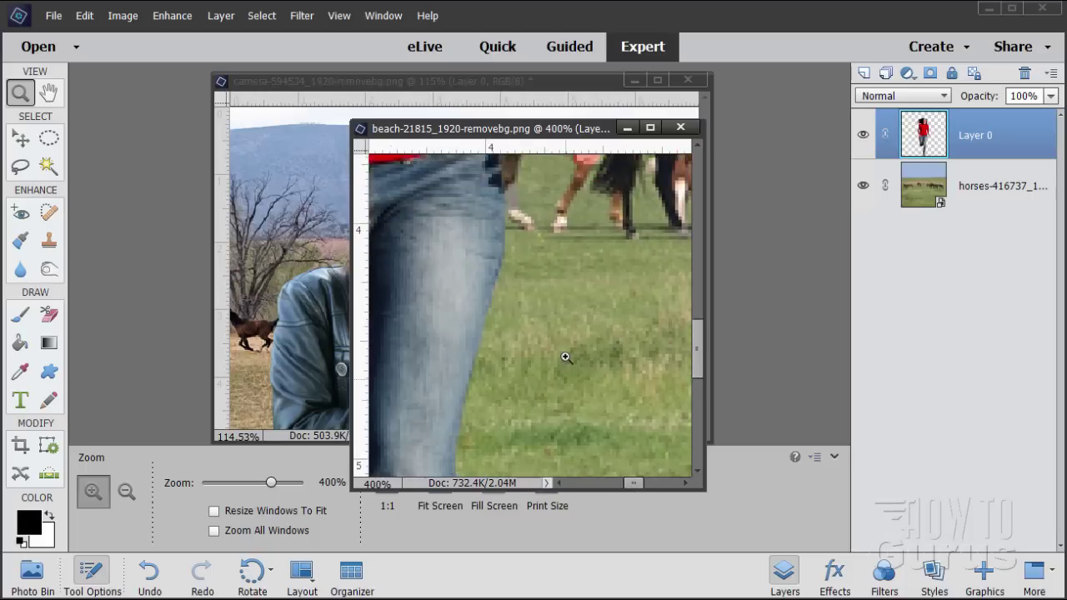
{"action": "scroll", "coordinate": [565, 357], "scroll_direction": "up", "scroll_amount": 3}
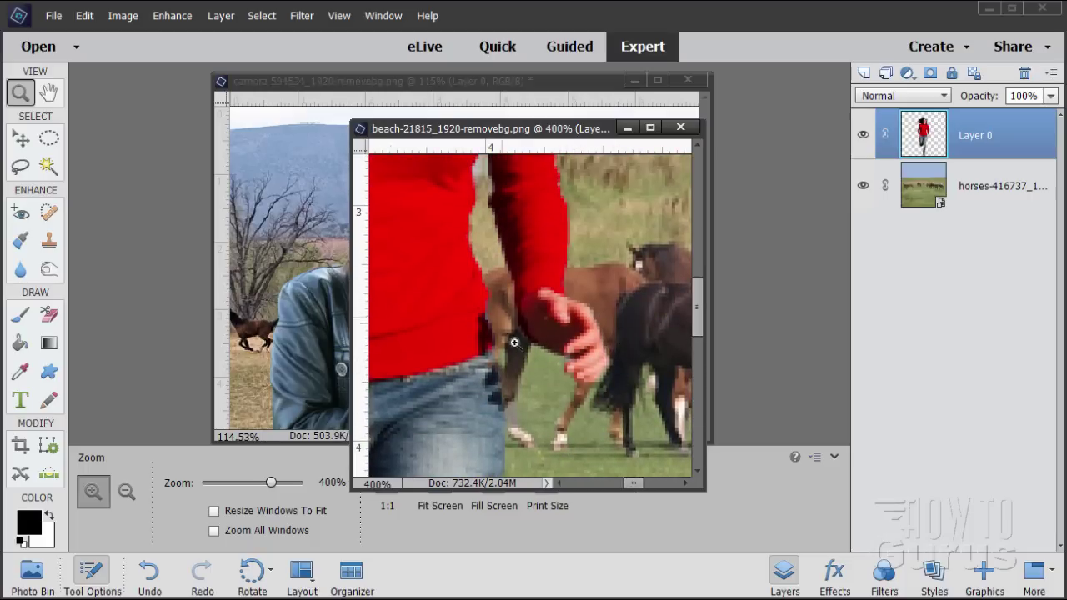
{"action": "scroll", "coordinate": [602, 269], "scroll_direction": "up", "scroll_amount": 5}
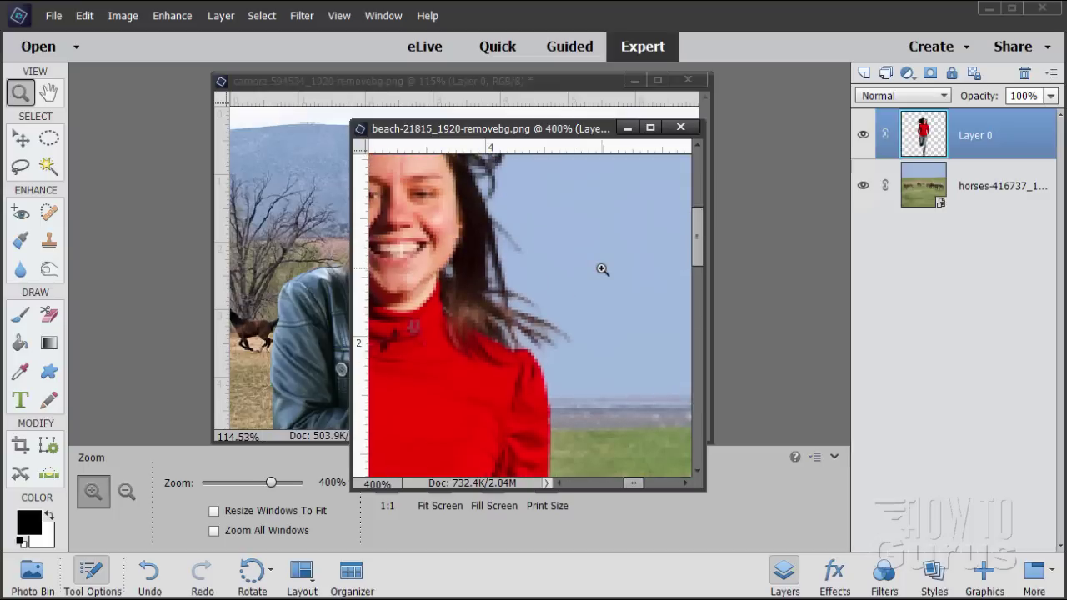
{"action": "left_click", "coordinate": [444, 506]}
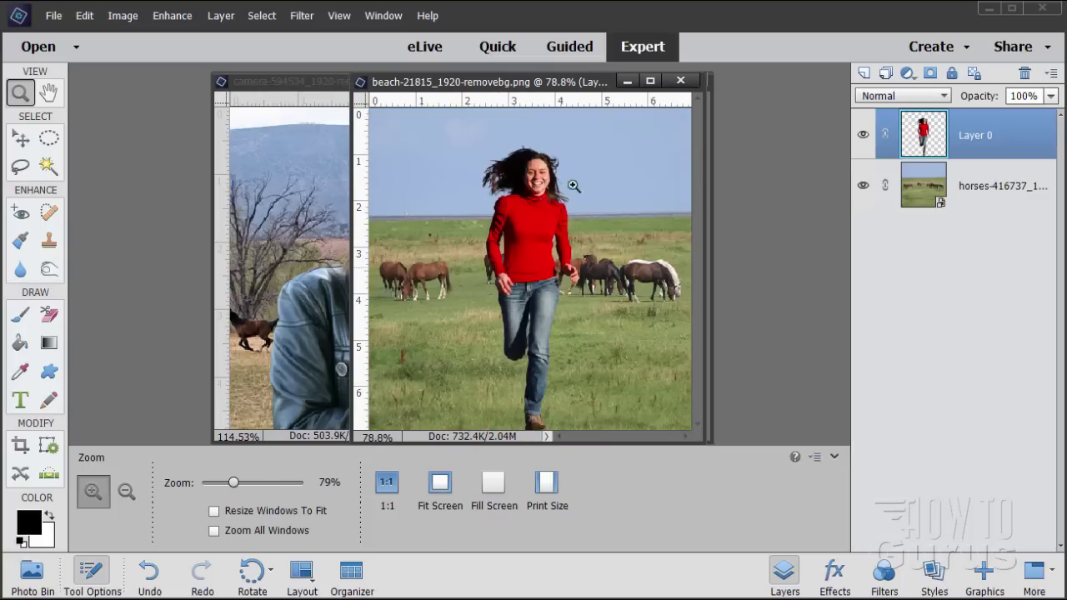
- Arrange the two composite image windows side by side for comparison and switch to the Move tool
{"action": "left_click_drag", "start_coordinate": [528, 90], "coordinate": [816, 108]}
{"action": "left_click_drag", "start_coordinate": [492, 94], "coordinate": [373, 101]}
{"action": "left_click_drag", "start_coordinate": [708, 107], "coordinate": [682, 100]}
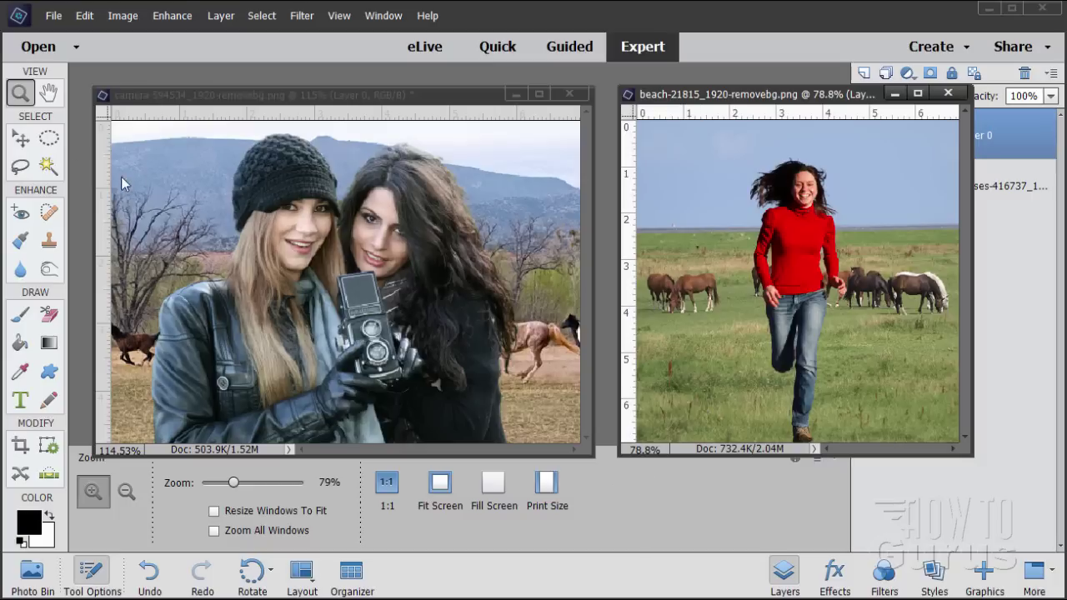
{"action": "left_click", "coordinate": [20, 137]}
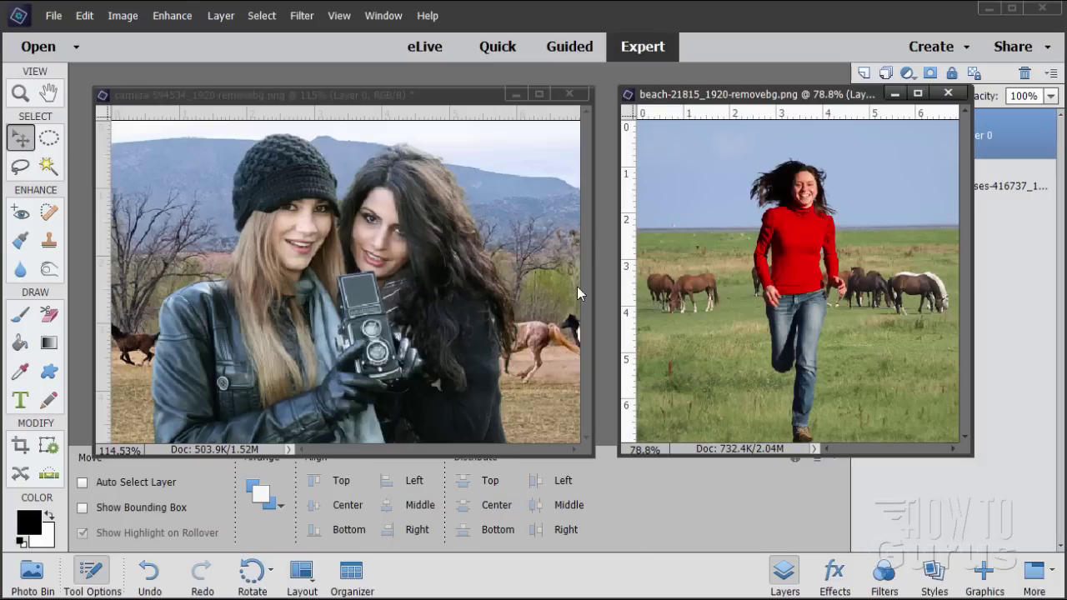